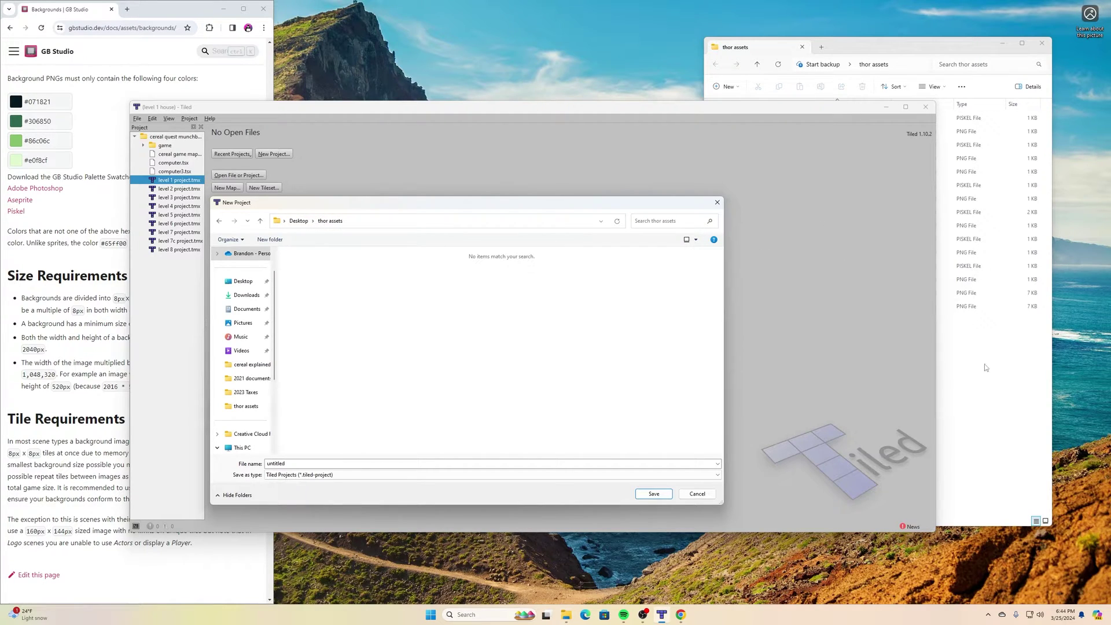
# - Name the project file 'Thor Level Project' and save it in the thor assets folder
pyautogui.click(305, 457)
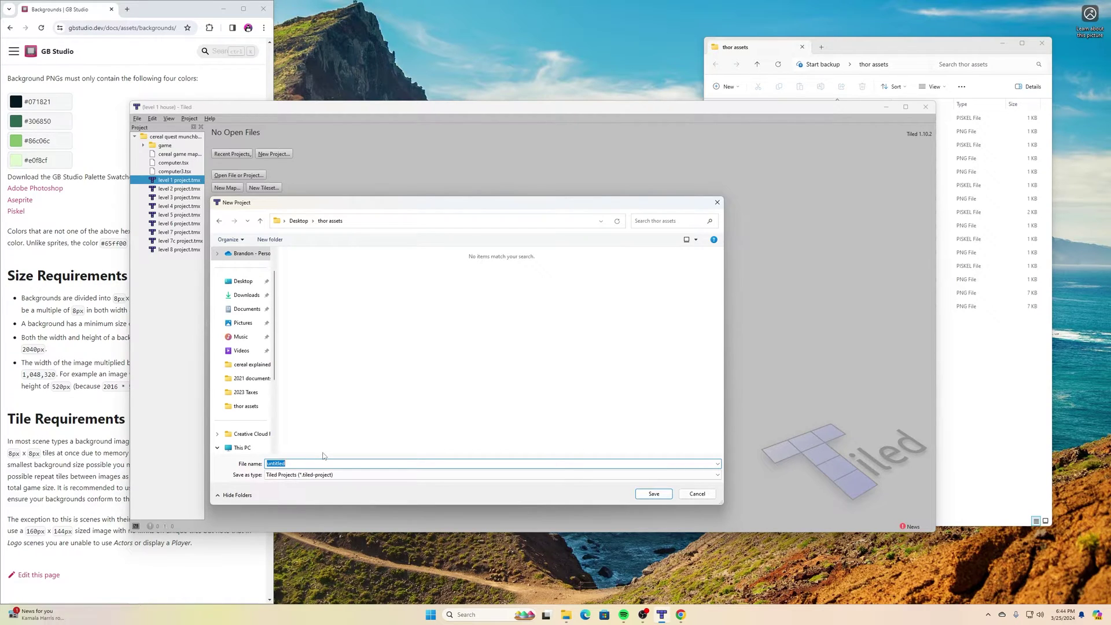
pyautogui.write('Thor Level Project')
pyautogui.click(654, 496)
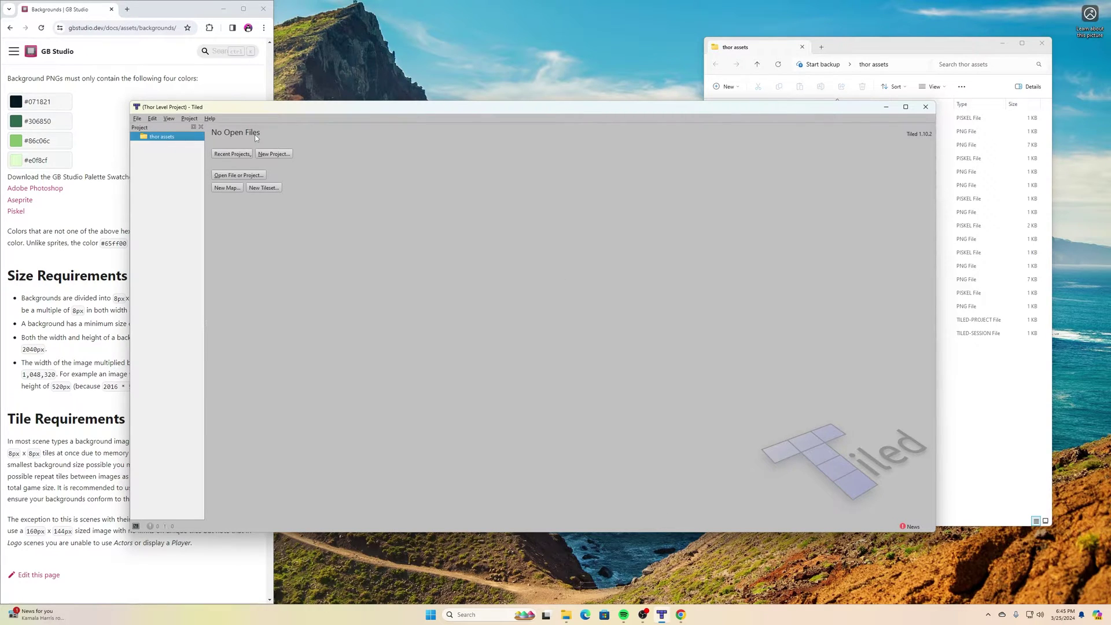
# - Create a new map of 20×18 tiles with 8×8 px tile width and height
pyautogui.click(227, 188)
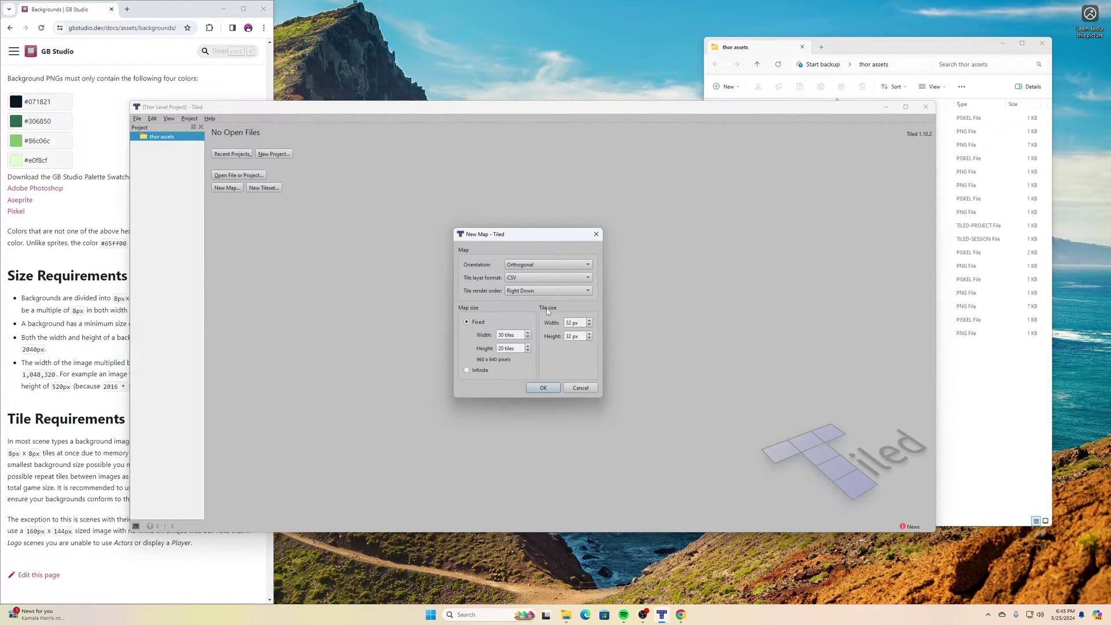
pyautogui.doubleClick(568, 323)
pyautogui.write('8')
pyautogui.press('Tab')
pyautogui.write('8')
pyautogui.click(528, 338)
pyautogui.click(527, 338)
pyautogui.click(528, 338)
pyautogui.click(528, 338)
pyautogui.click(528, 338)
pyautogui.click(528, 338)
pyautogui.click(528, 338)
pyautogui.click(543, 388)
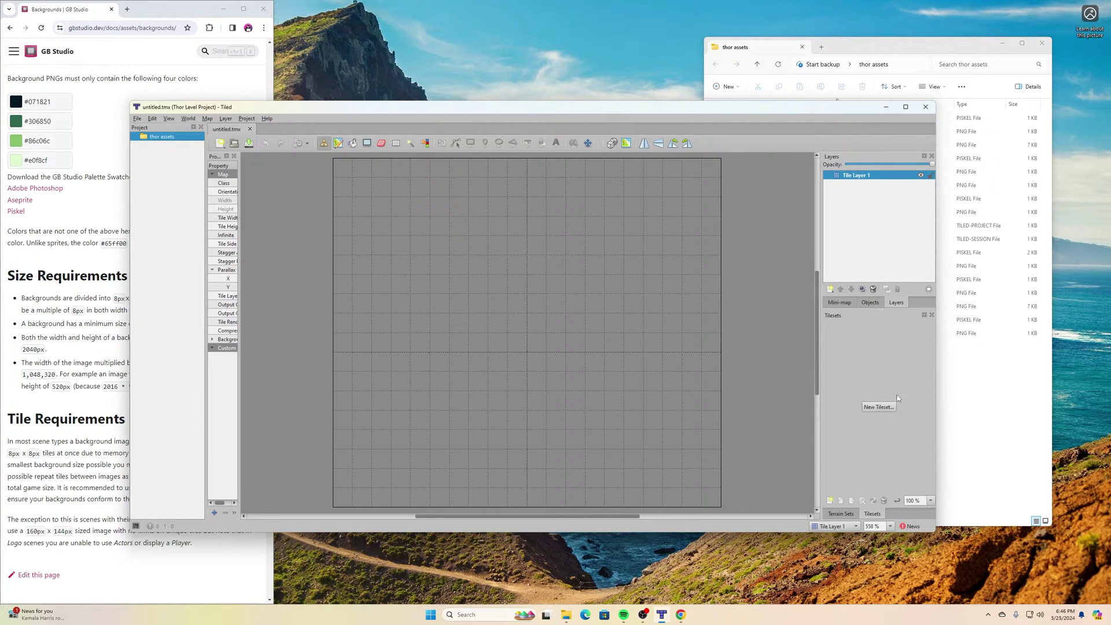
# - Build the Thor Tiles tileset from tiles.png, saved as Thor Tiles.tsx, for the untitled map
pyautogui.click(874, 408)
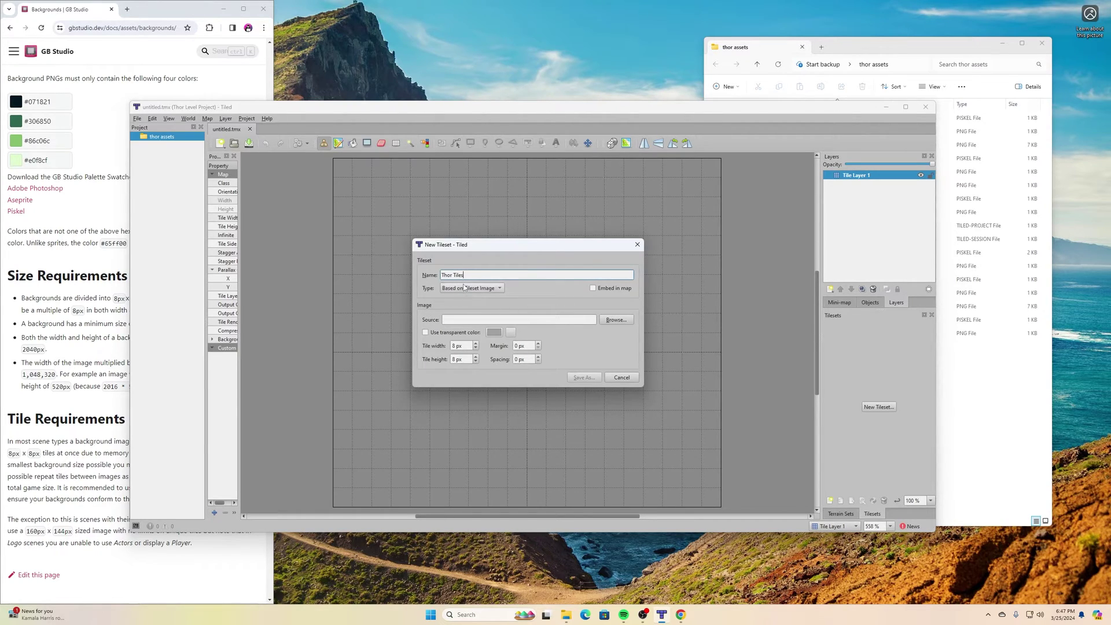
pyautogui.click(614, 320)
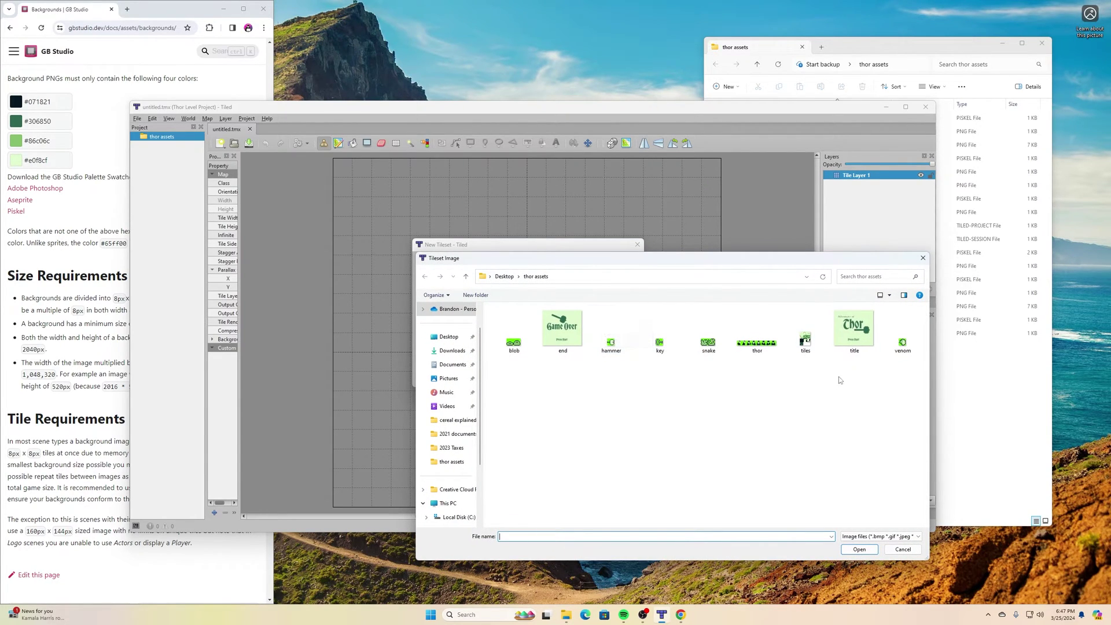
pyautogui.click(806, 347)
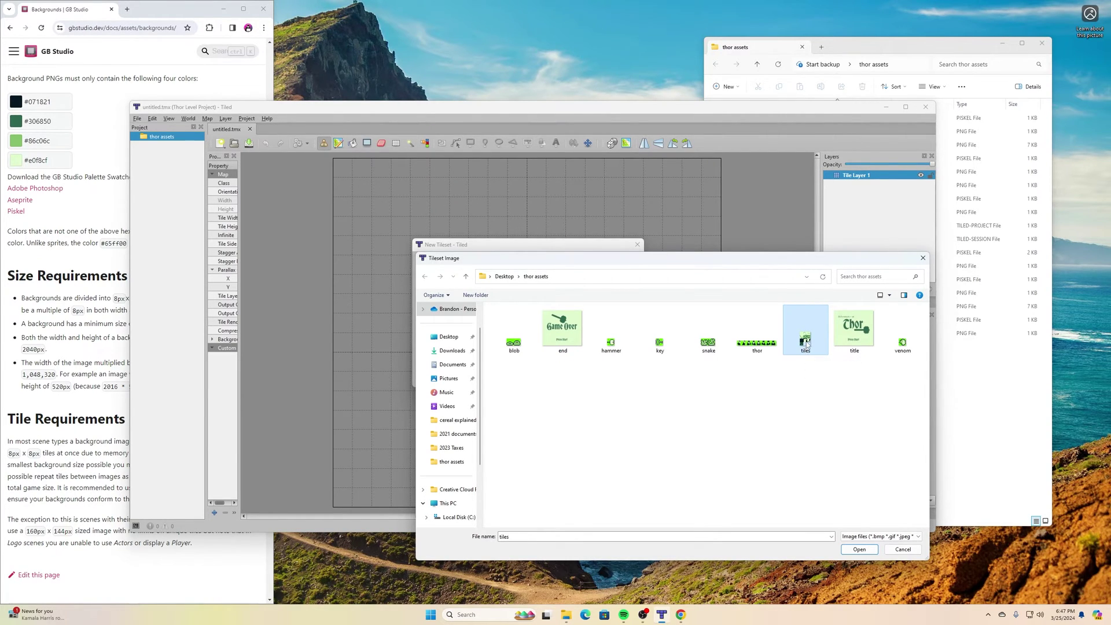
pyautogui.doubleClick(806, 342)
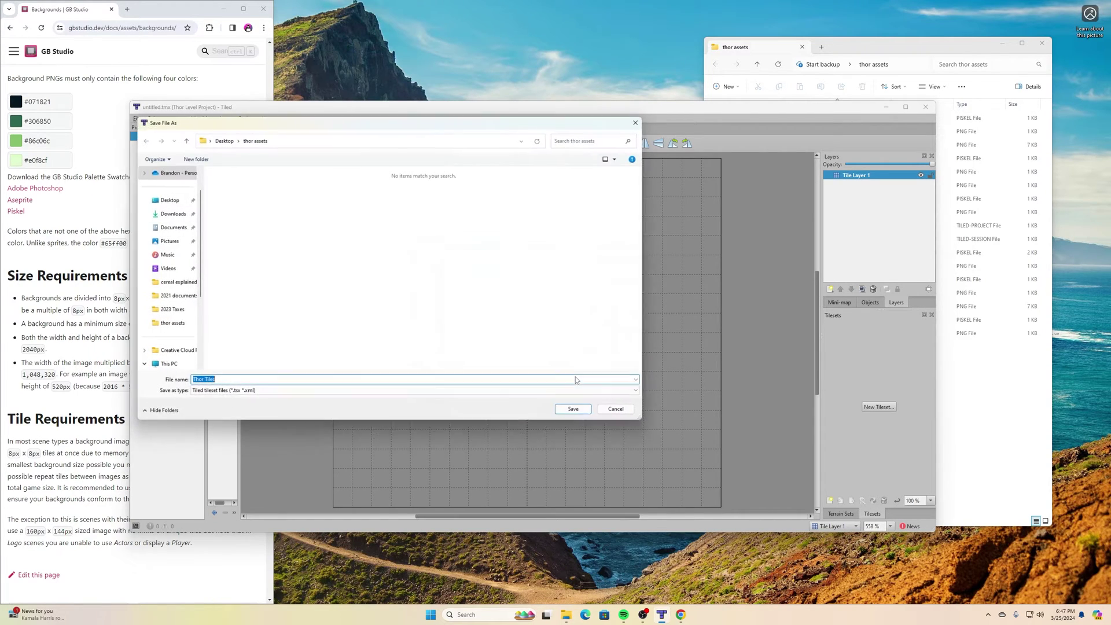
pyautogui.click(574, 410)
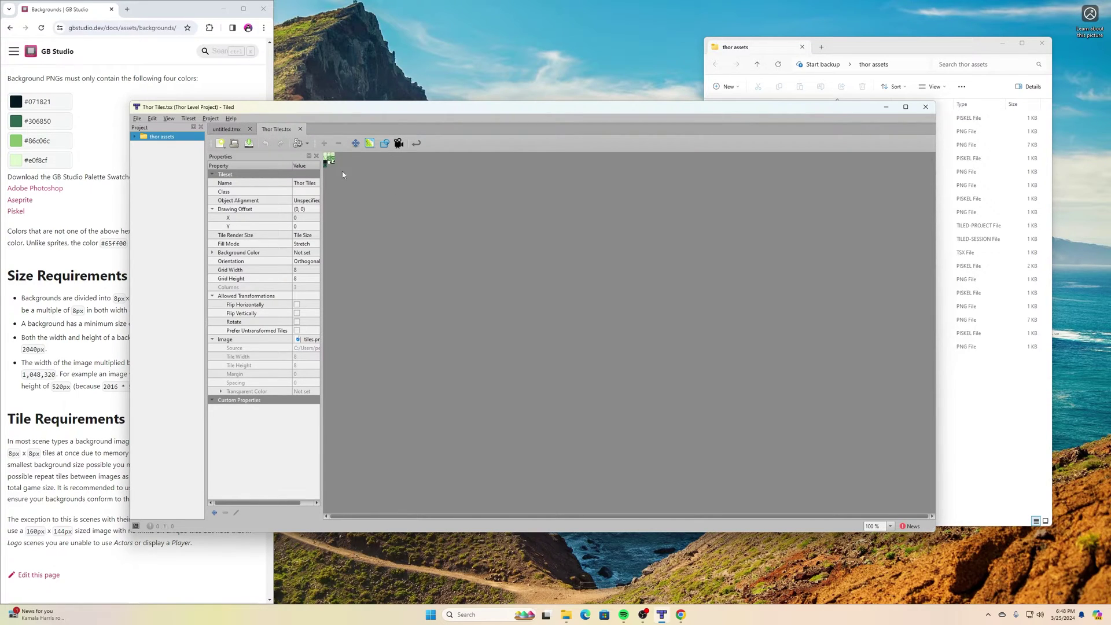
pyautogui.click(227, 129)
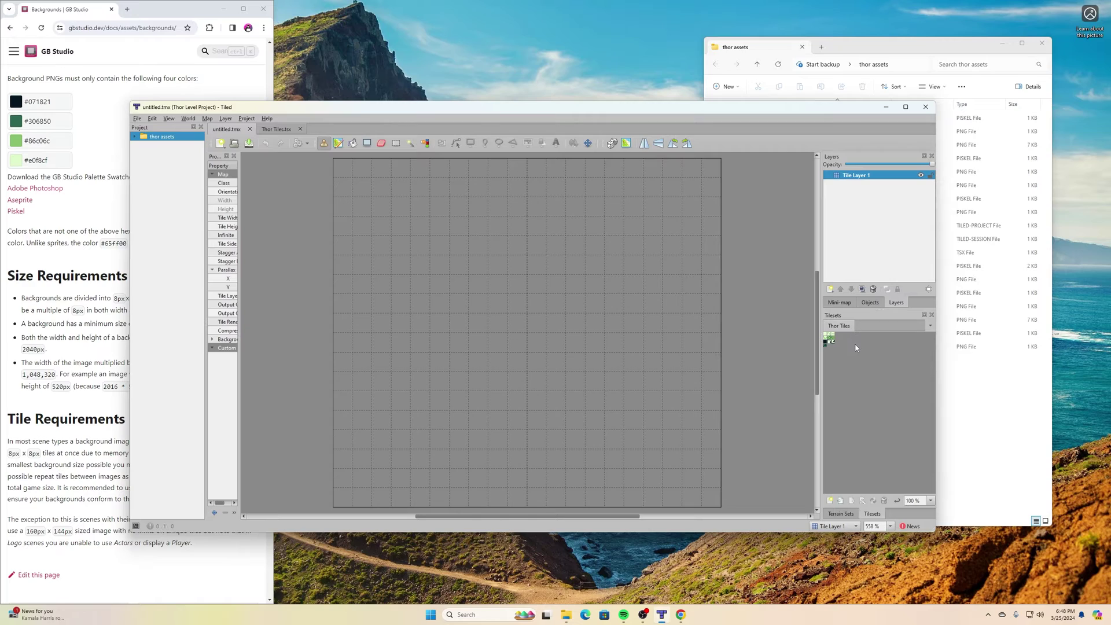
pyautogui.keyDown('ctrl'); pyautogui.scroll(4, 842, 348); pyautogui.keyUp('ctrl')
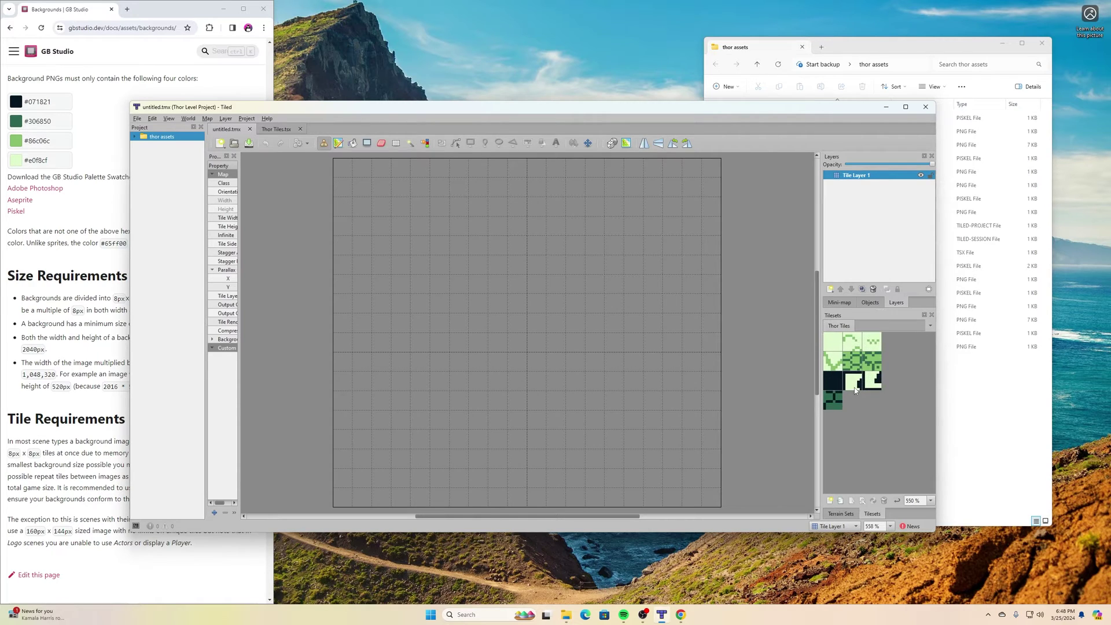
pyautogui.keyDown('ctrl'); pyautogui.scroll(2, 860, 390); pyautogui.keyUp('ctrl')
pyautogui.keyDown('ctrl'); pyautogui.scroll(-2, 859, 391); pyautogui.keyUp('ctrl')
pyautogui.keyDown('ctrl'); pyautogui.scroll(2, 862, 391); pyautogui.keyUp('ctrl')
pyautogui.keyDown('ctrl'); pyautogui.scroll(-2, 864, 390); pyautogui.keyUp('ctrl')
# - Save the empty map as mainlevel.tmx in the thor assets folder
pyautogui.click(137, 119)
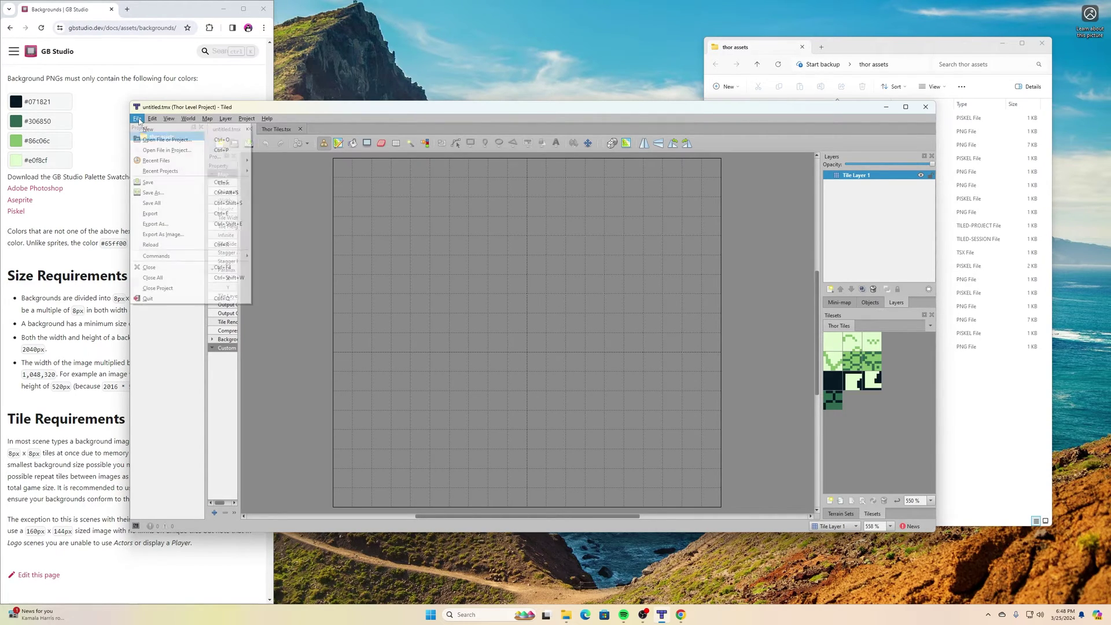
pyautogui.click(153, 192)
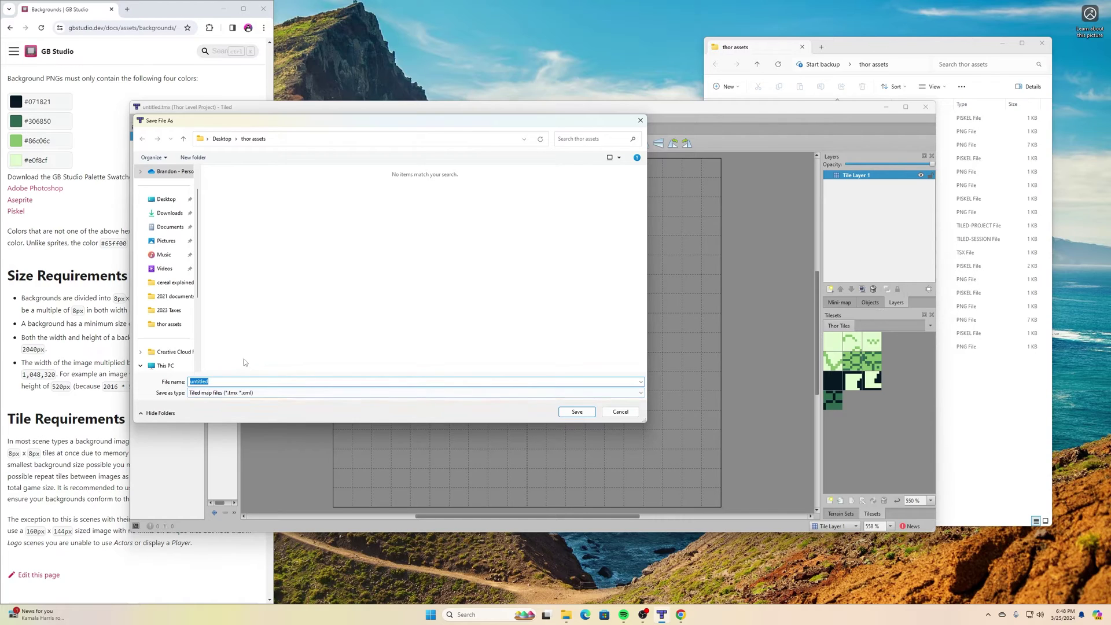
pyautogui.write('M')
pyautogui.click(573, 412)
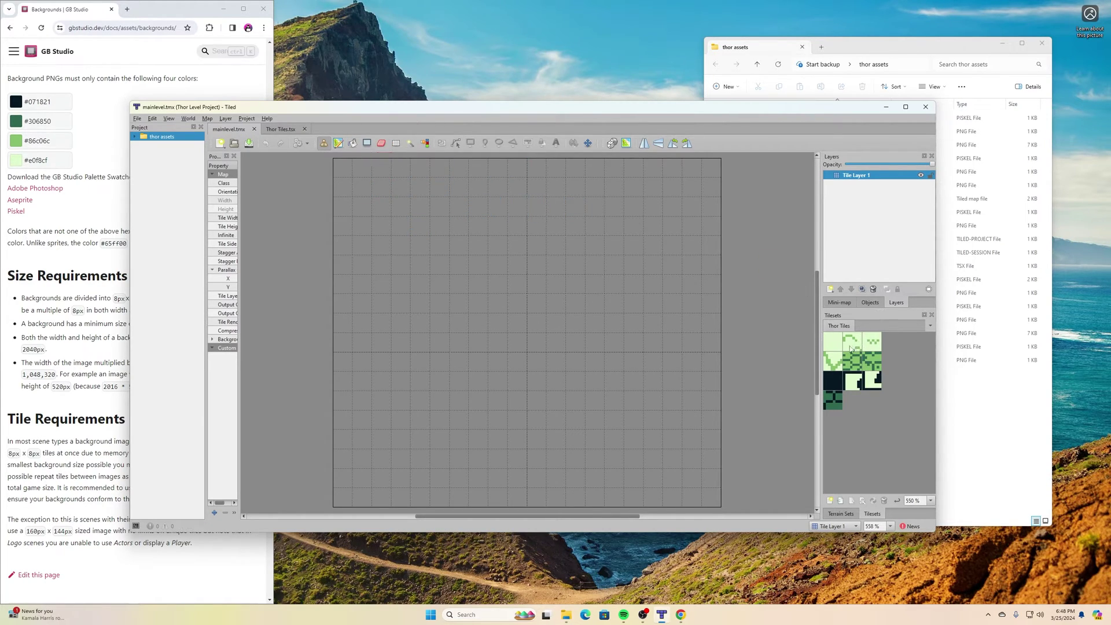
# - Bucket-fill the whole map with the light-green ground tile
pyautogui.click(831, 342)
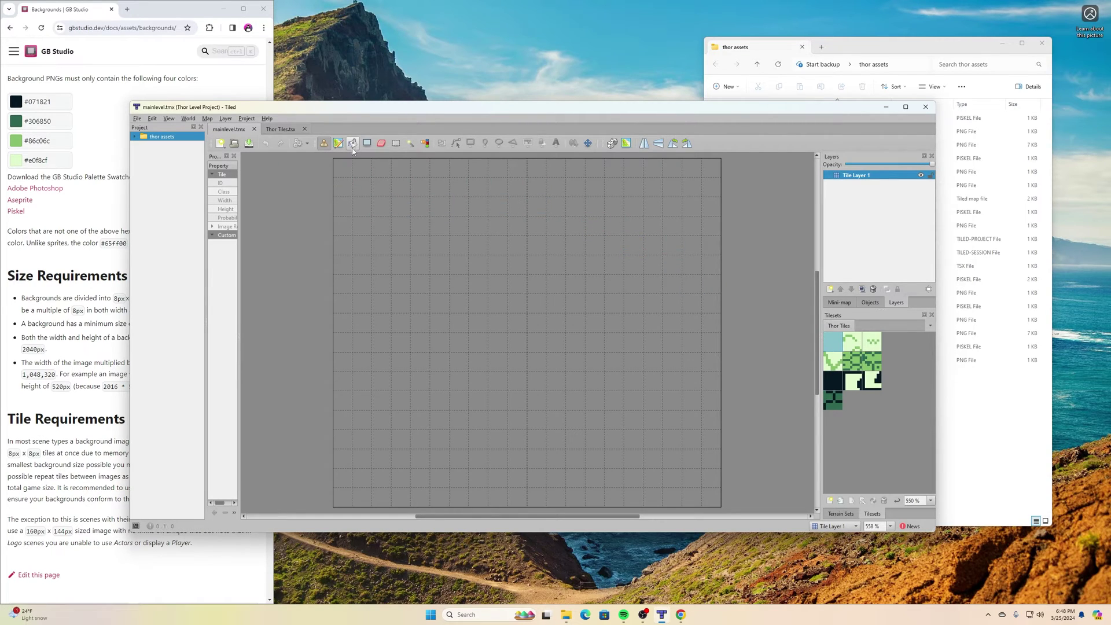
pyautogui.click(353, 144)
pyautogui.click(407, 238)
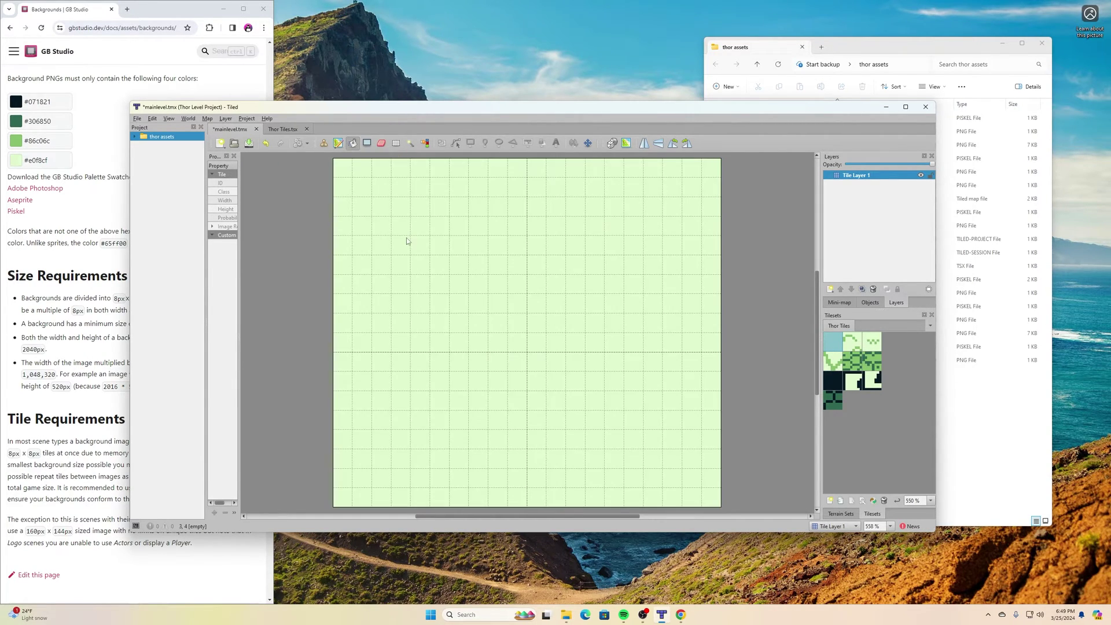
# - Stamp fourteen grass tufts scattered across the light-green ground
pyautogui.click(879, 347)
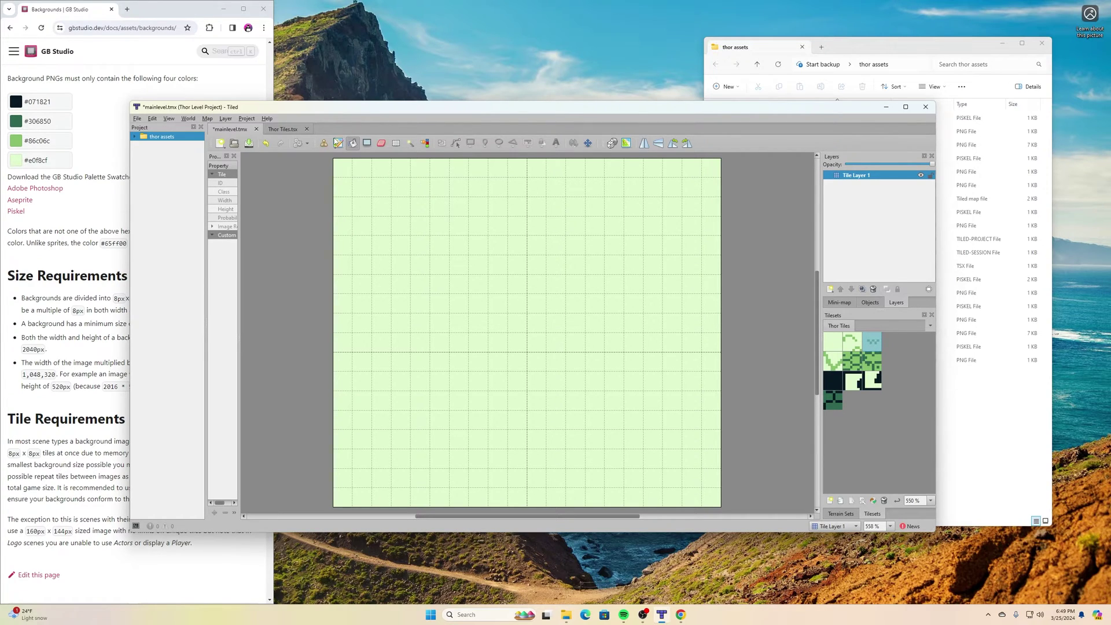
pyautogui.click(323, 143)
pyautogui.click(439, 265)
pyautogui.click(421, 303)
pyautogui.click(538, 381)
pyautogui.click(556, 381)
pyautogui.click(631, 321)
pyautogui.click(539, 284)
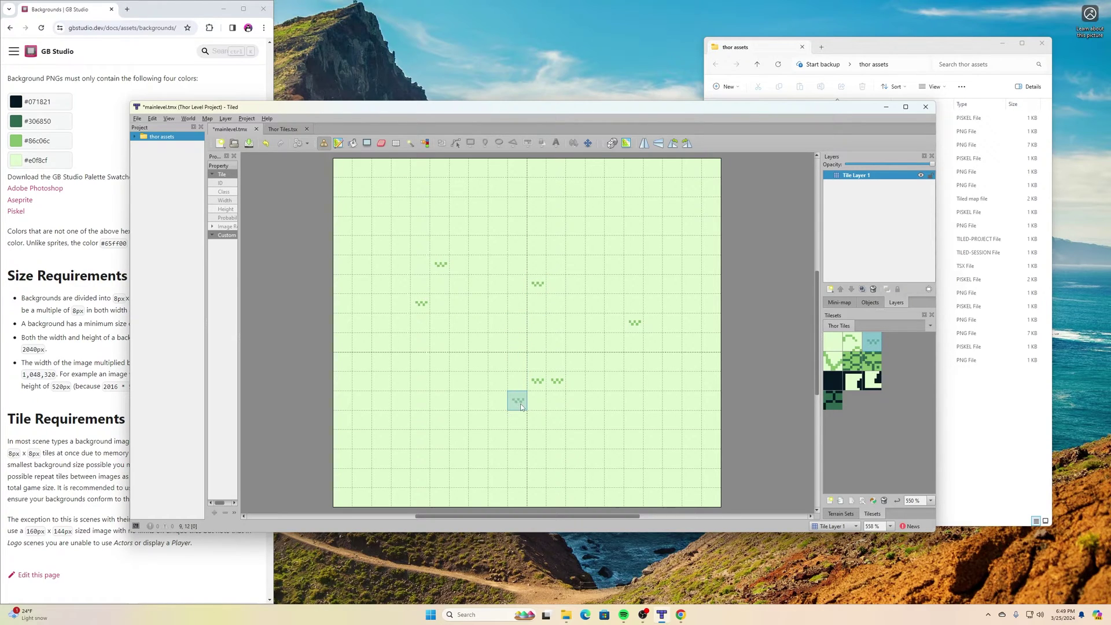
pyautogui.click(519, 405)
pyautogui.click(442, 439)
pyautogui.click(490, 331)
pyautogui.click(441, 365)
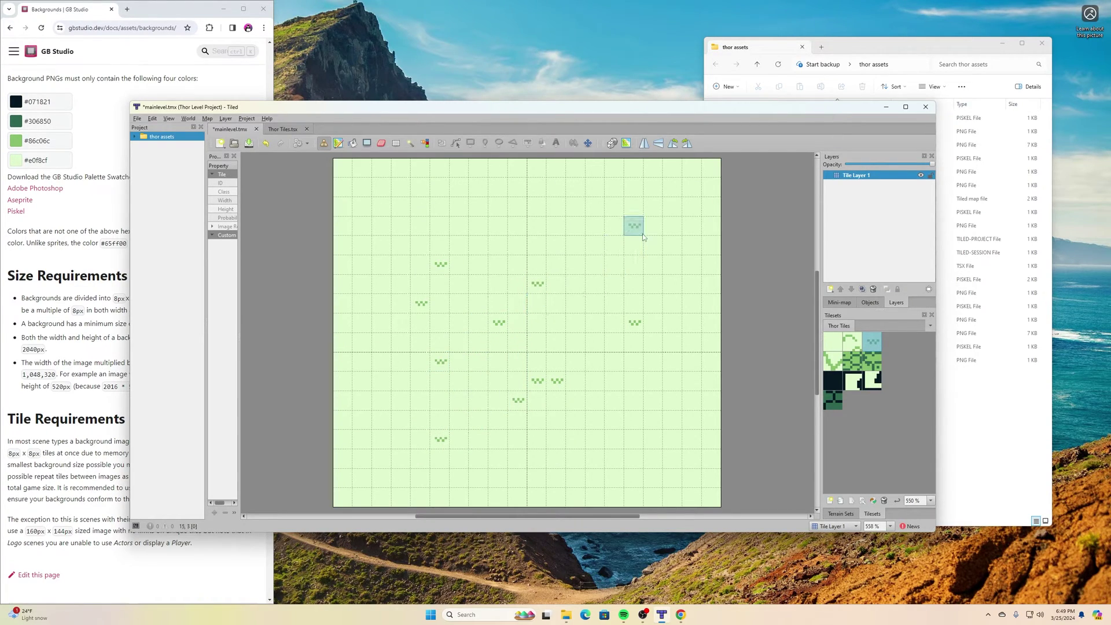
pyautogui.click(643, 237)
pyautogui.click(643, 449)
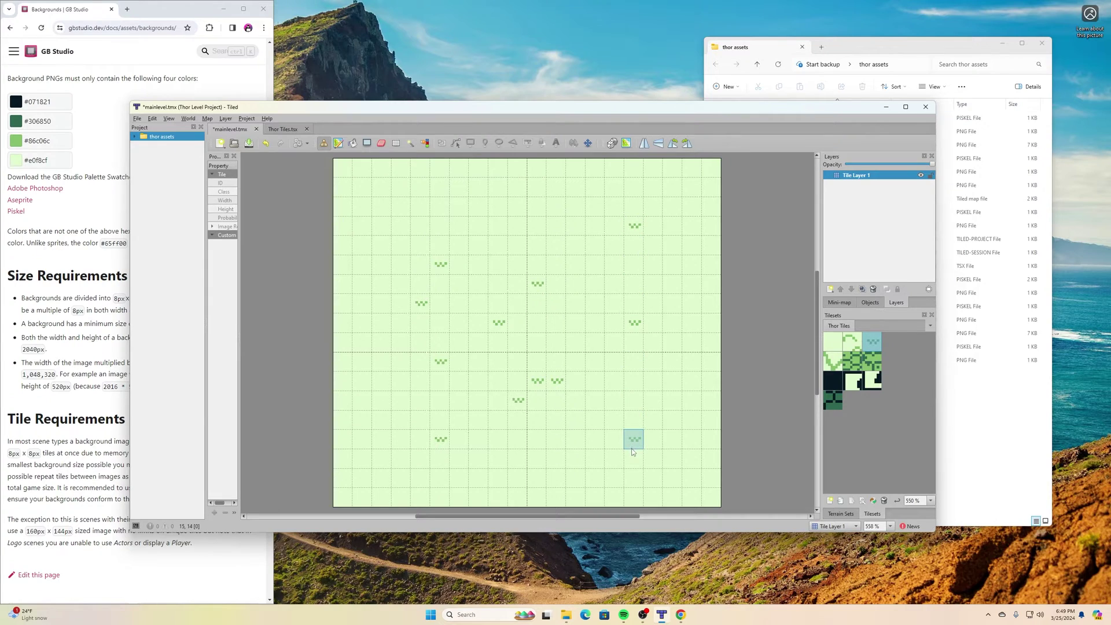
pyautogui.click(673, 393)
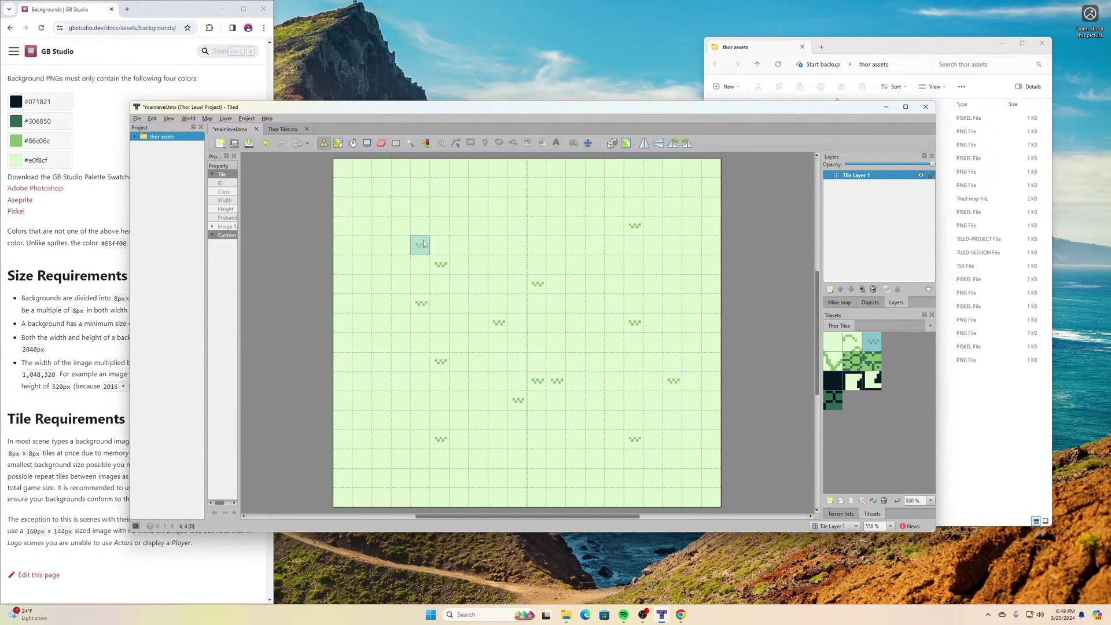
pyautogui.click(401, 211)
# - Paint the dark green hedge tile along the top two rows, left edge, and bottom and right edges
pyautogui.click(874, 364)
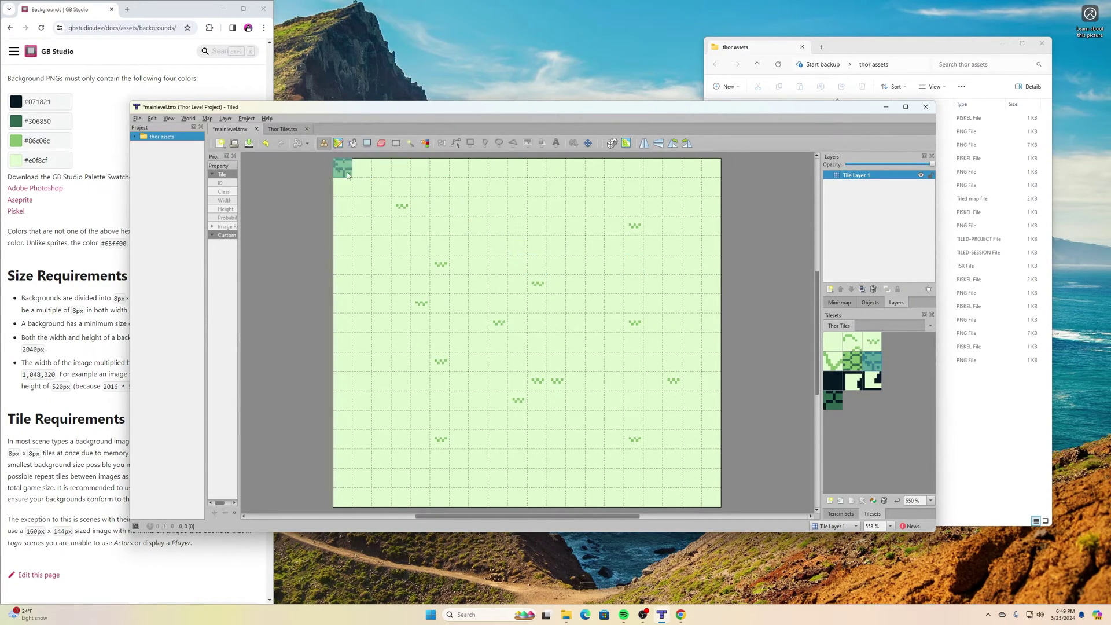
pyautogui.moveTo(346, 174); pyautogui.dragTo(703, 170)
pyautogui.moveTo(344, 186); pyautogui.dragTo(717, 186)
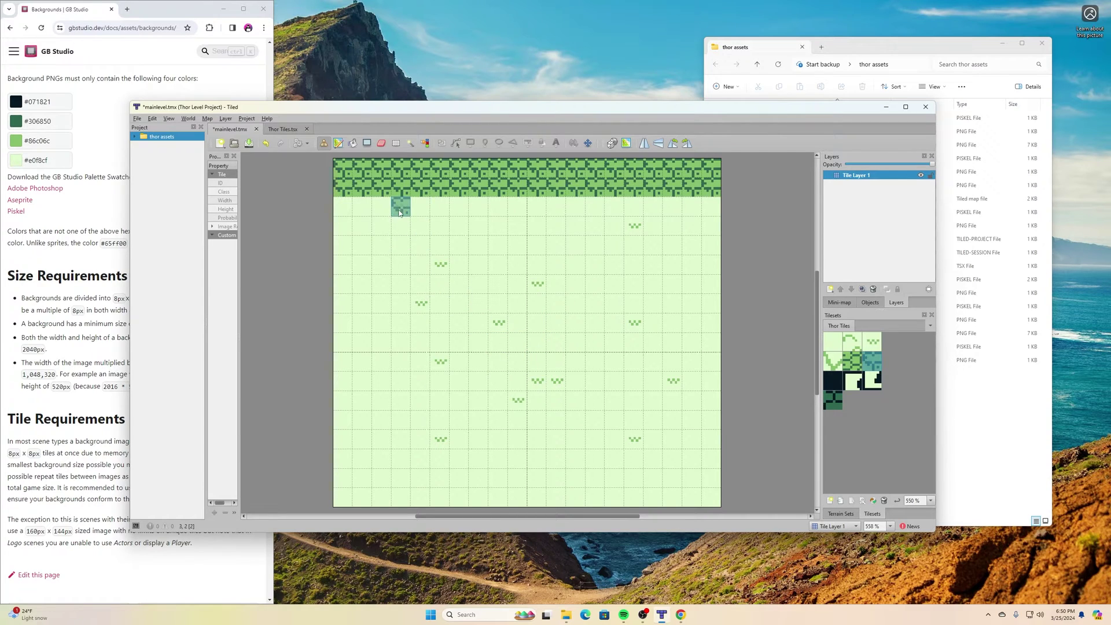
pyautogui.moveTo(342, 203)
pyautogui.mouseDown()
pyautogui.moveTo(344, 498)
pyautogui.moveTo(358, 482)
pyautogui.moveTo(362, 205)
pyautogui.moveTo(648, 483)
pyautogui.moveTo(535, 502)
pyautogui.moveTo(379, 499)
pyautogui.mouseUp()
pyautogui.moveTo(712, 204)
pyautogui.mouseDown()
pyautogui.moveTo(691, 440)
pyautogui.moveTo(725, 241)
pyautogui.mouseUp()
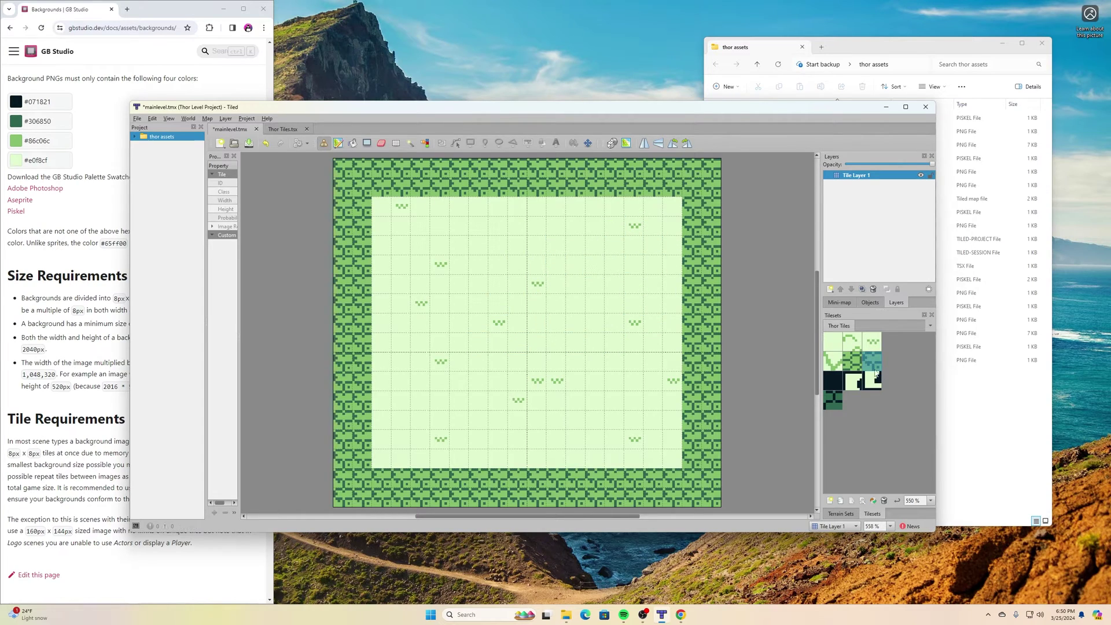
# - Stamp dark tiles at the top centre and a two-tile dark doorway in the bottom wall
pyautogui.click(832, 381)
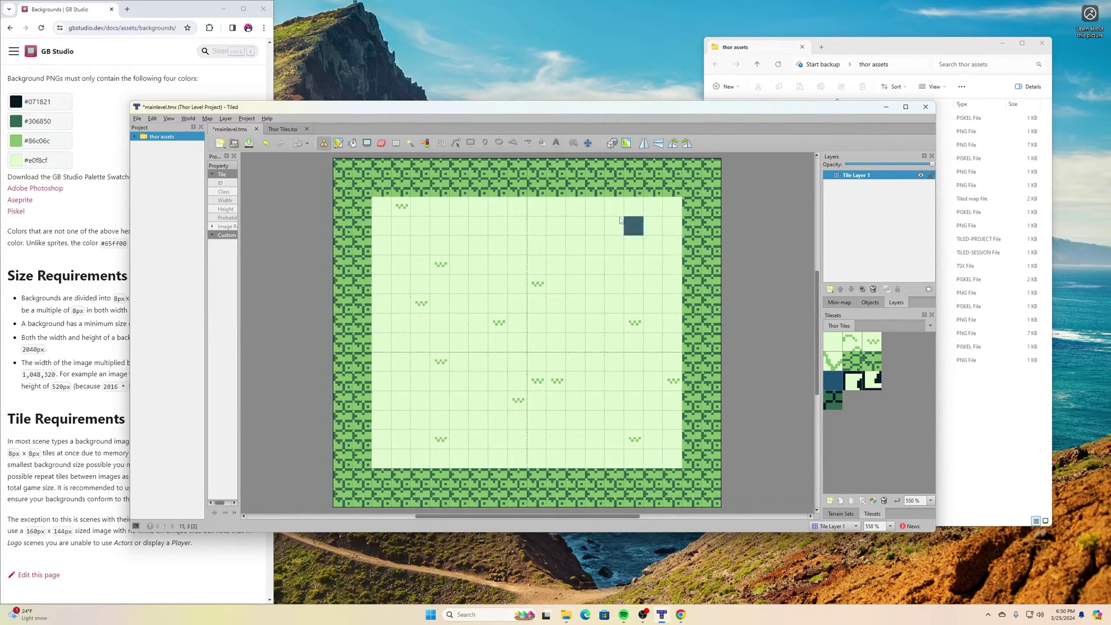
pyautogui.moveTo(515, 184)
pyautogui.mouseDown()
pyautogui.moveTo(537, 190)
pyautogui.moveTo(535, 167)
pyautogui.moveTo(519, 168)
pyautogui.mouseUp()
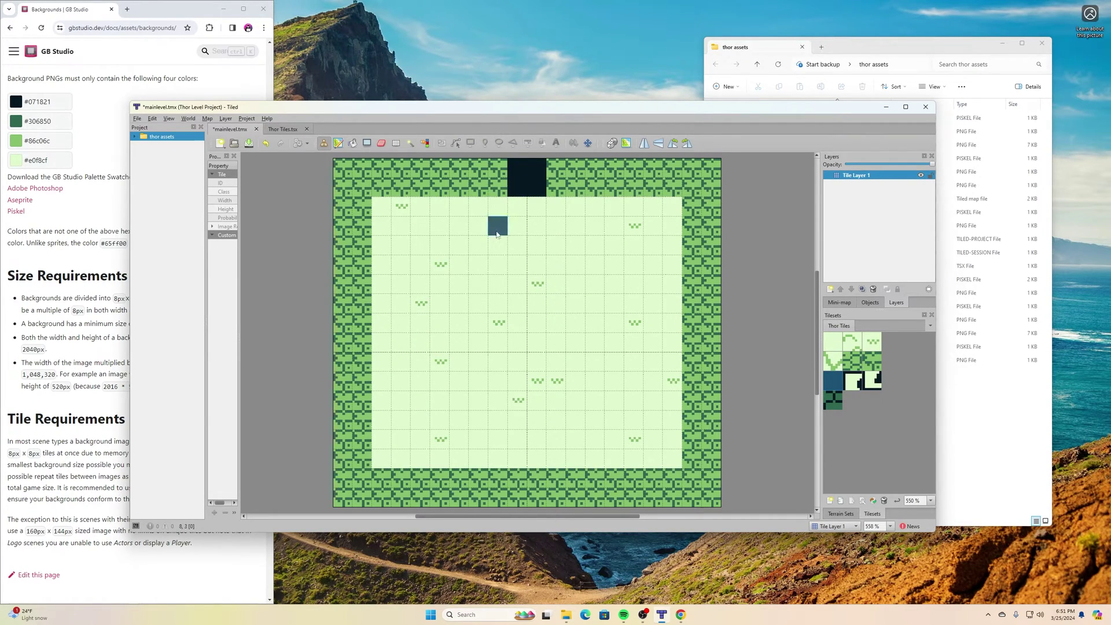
pyautogui.click(516, 475)
pyautogui.click(536, 486)
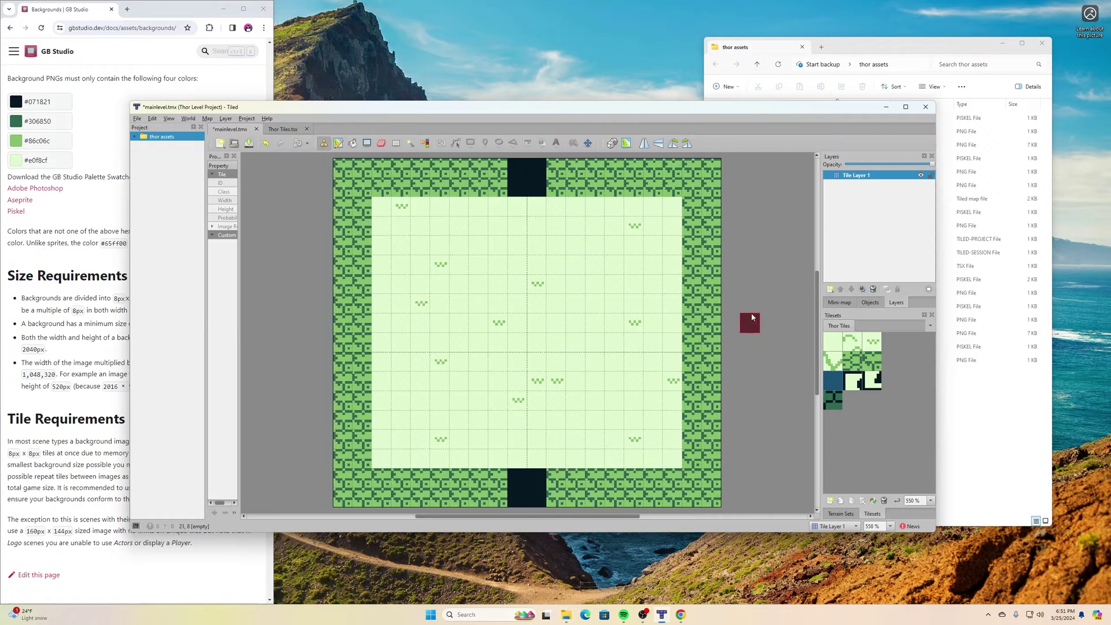
# - Clear a 2×2 light-floor gap in the right wall and place the door tile on the left wall
pyautogui.click(830, 343)
pyautogui.moveTo(711, 322)
pyautogui.mouseDown()
pyautogui.moveTo(692, 323)
pyautogui.moveTo(709, 339)
pyautogui.moveTo(711, 328)
pyautogui.mouseUp()
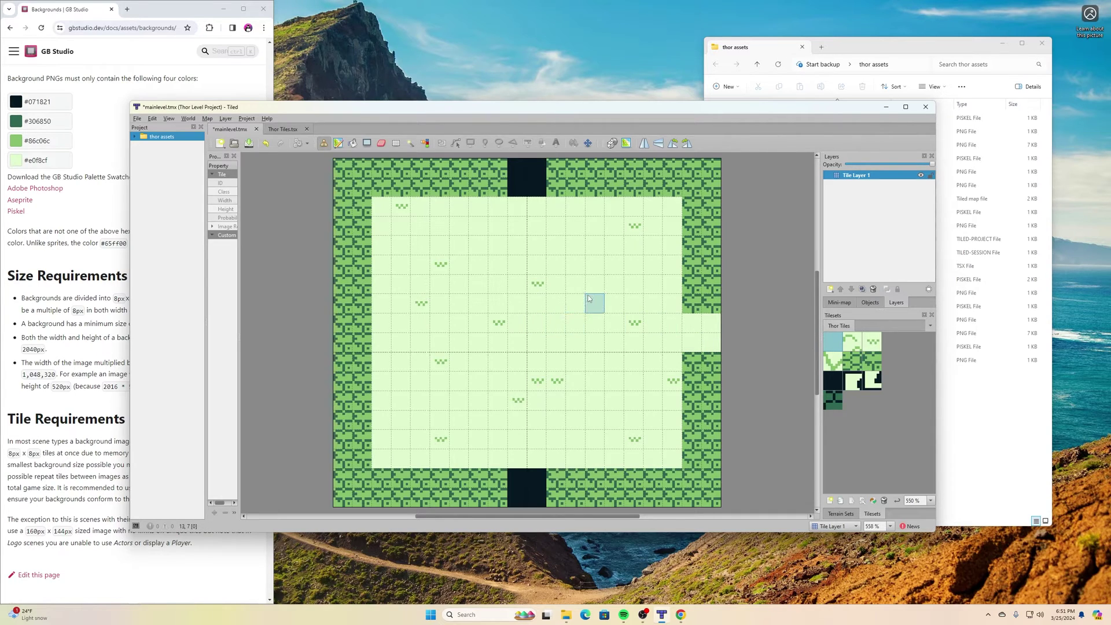
pyautogui.click(855, 385)
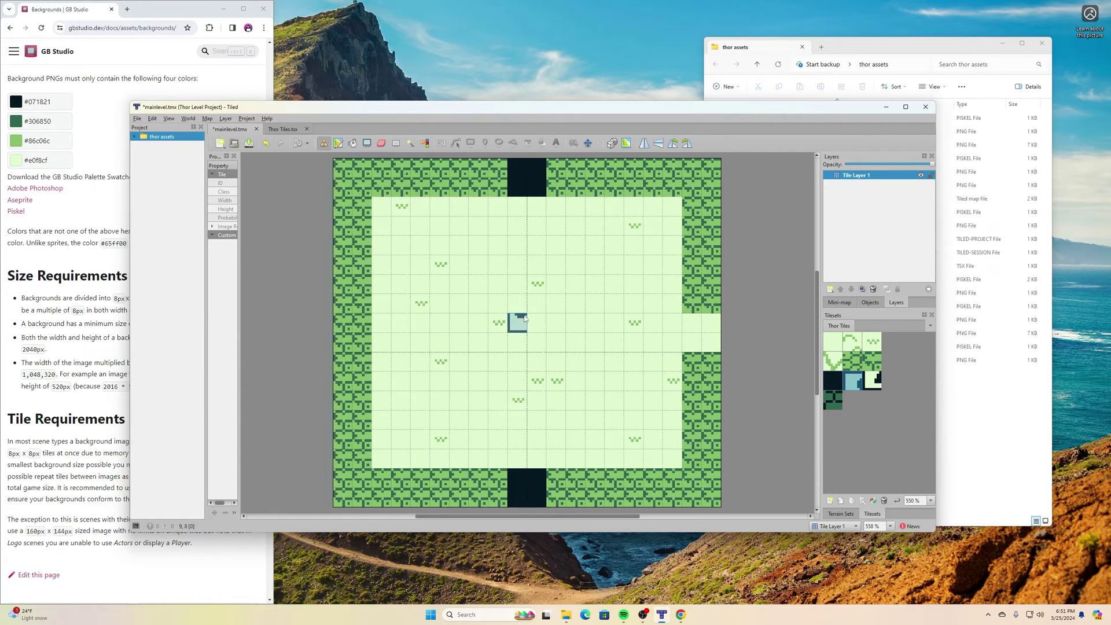
pyautogui.click(349, 341)
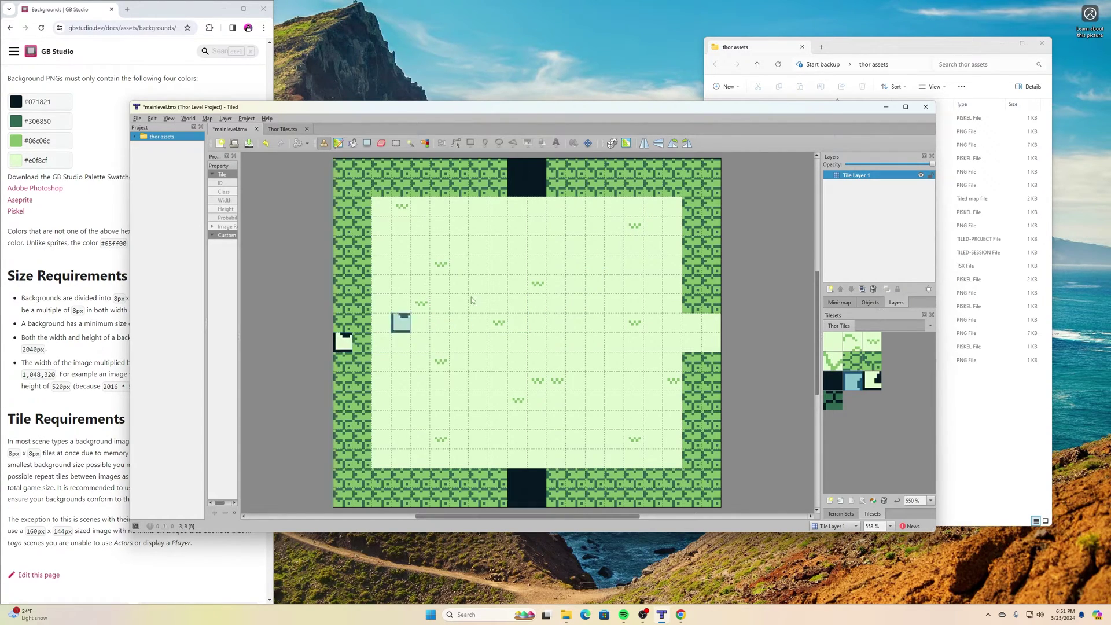
# - Fill the remaining left-wall door cells with vertically flipped, left-rotated and right-rotated door tiles
pyautogui.click(658, 143)
pyautogui.click(343, 323)
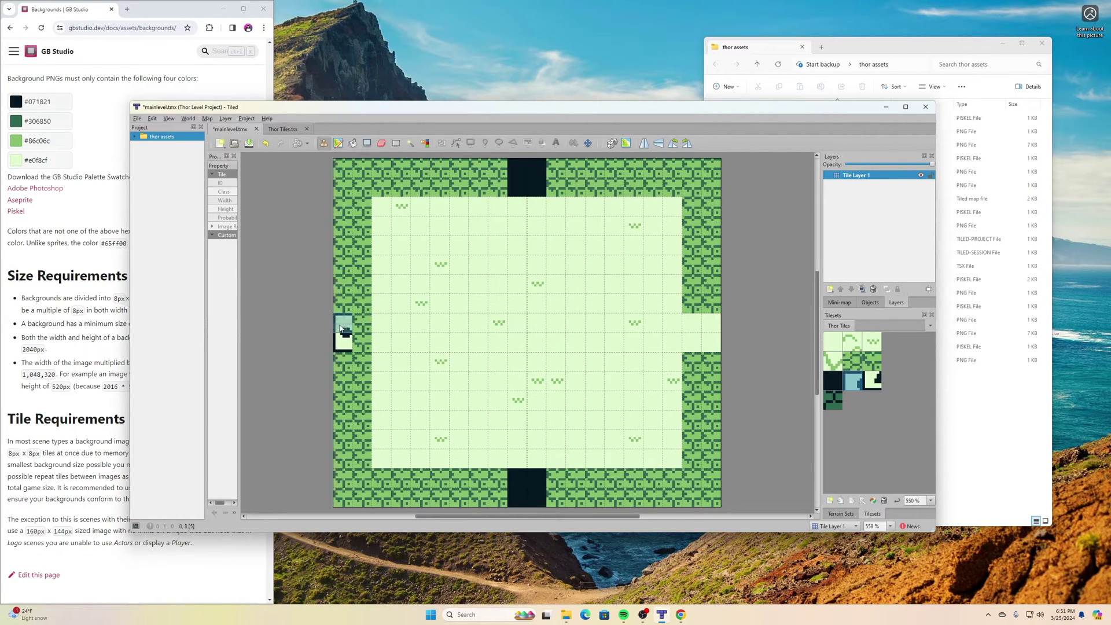
pyautogui.click(871, 382)
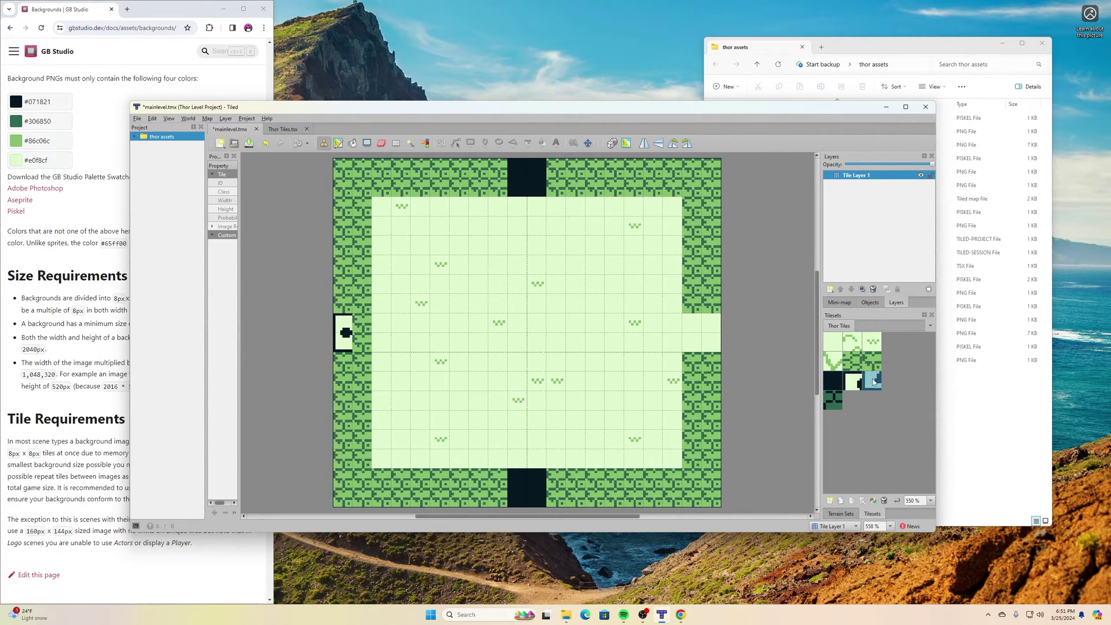
pyautogui.click(674, 143)
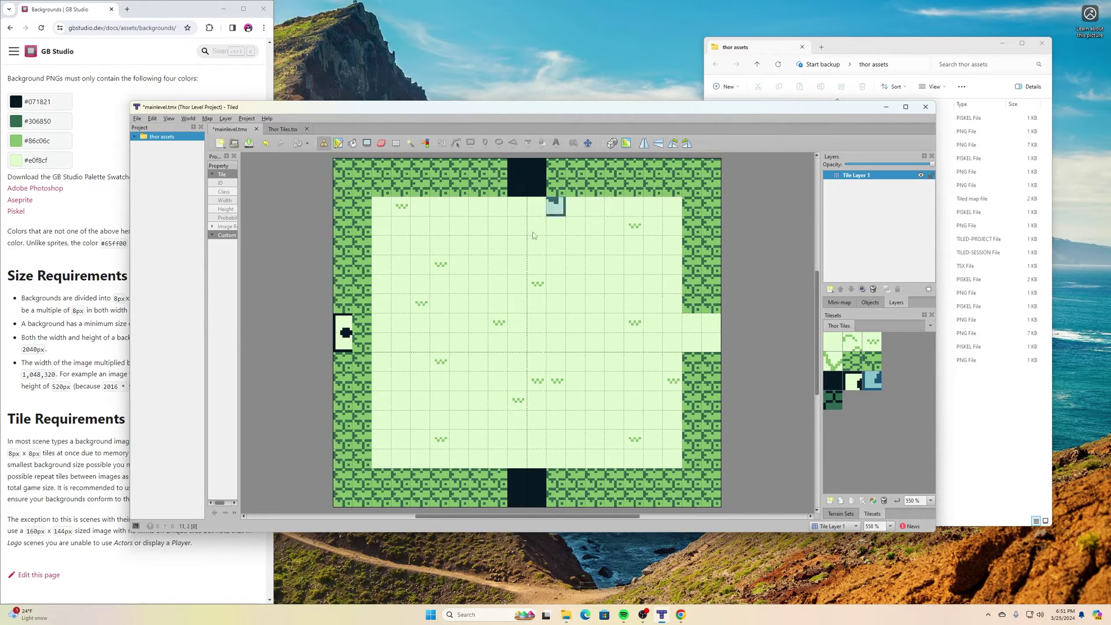
pyautogui.click(369, 341)
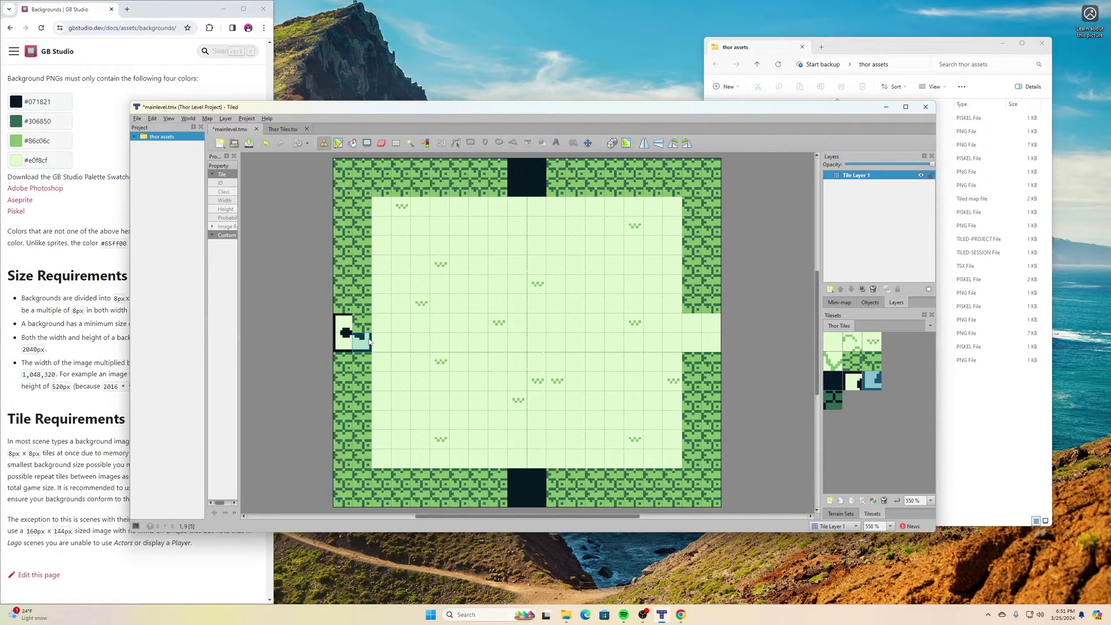
pyautogui.click(686, 144)
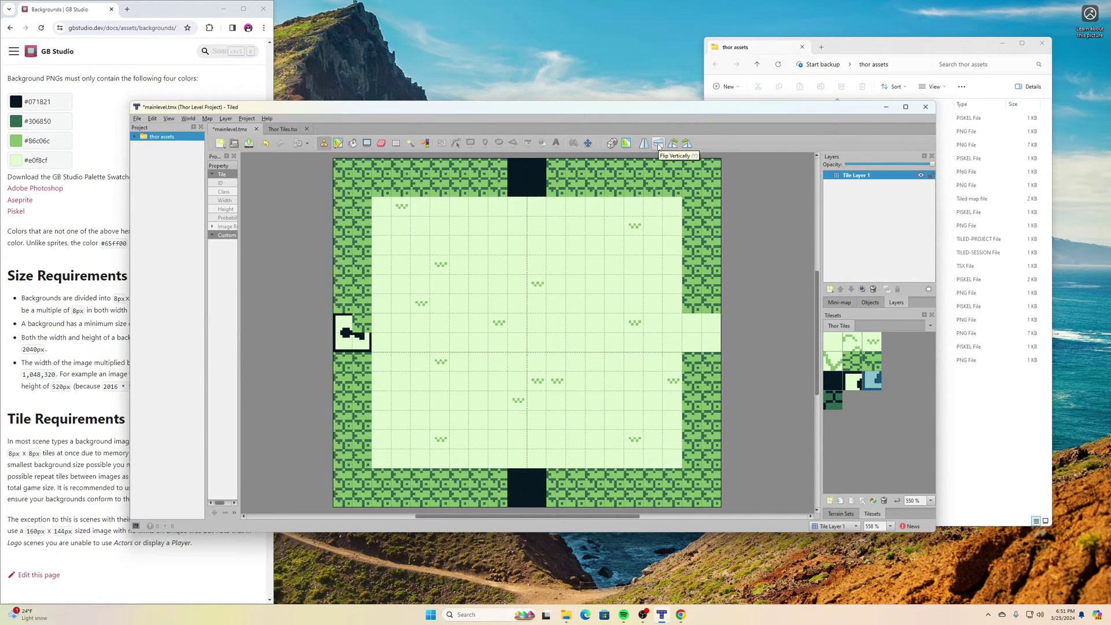
pyautogui.click(361, 323)
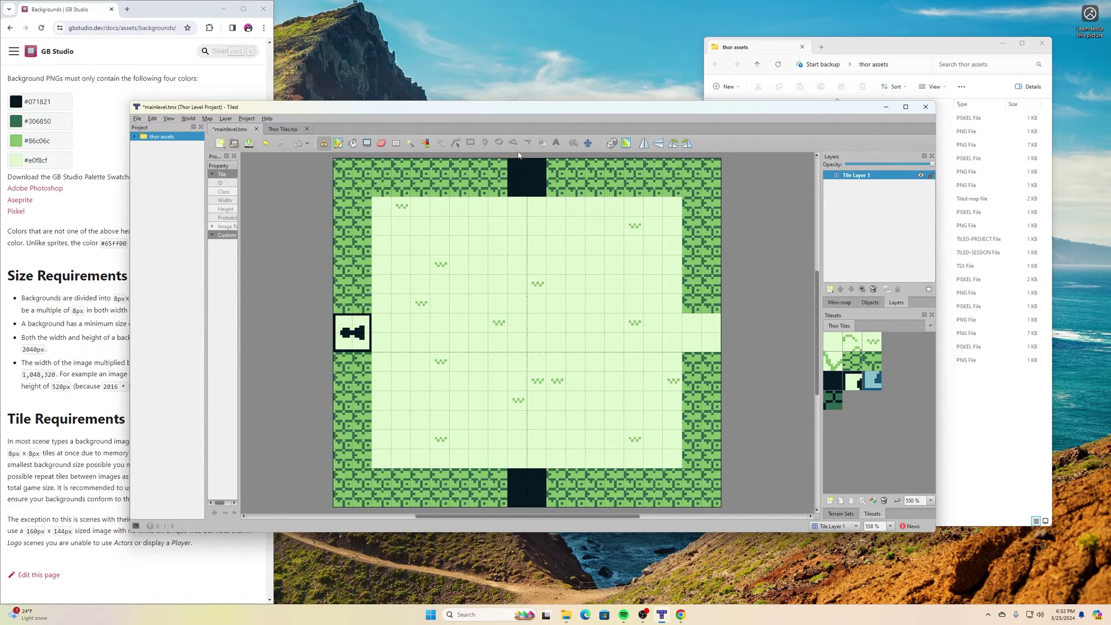
pyautogui.click(153, 119)
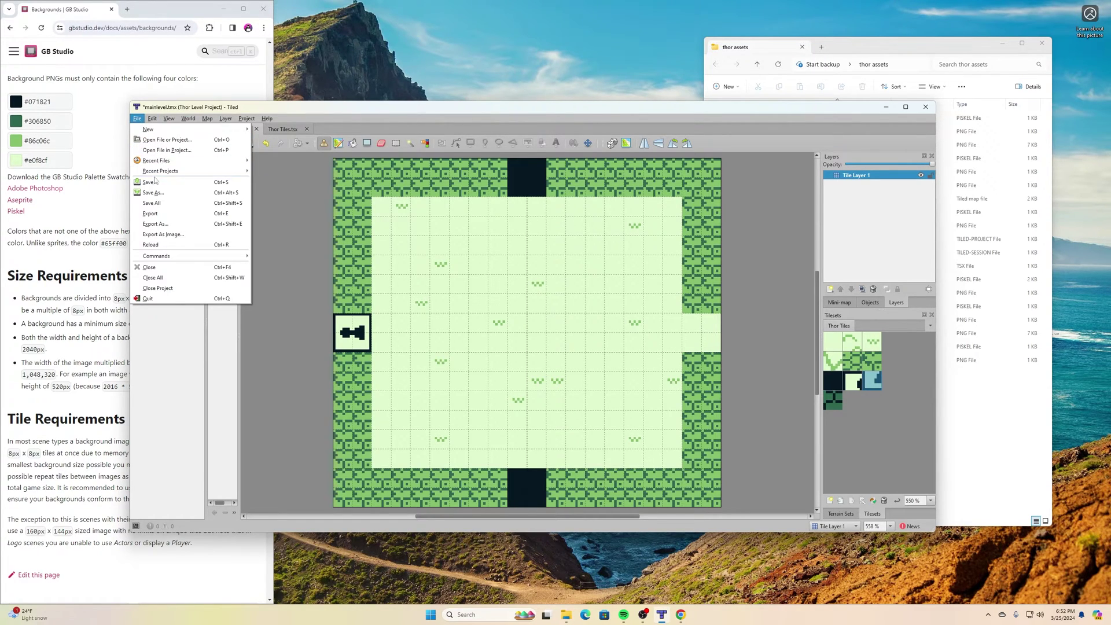
# - Save mainlevel and create a second 20×18-tile map with 8 px tiles
pyautogui.click(155, 182)
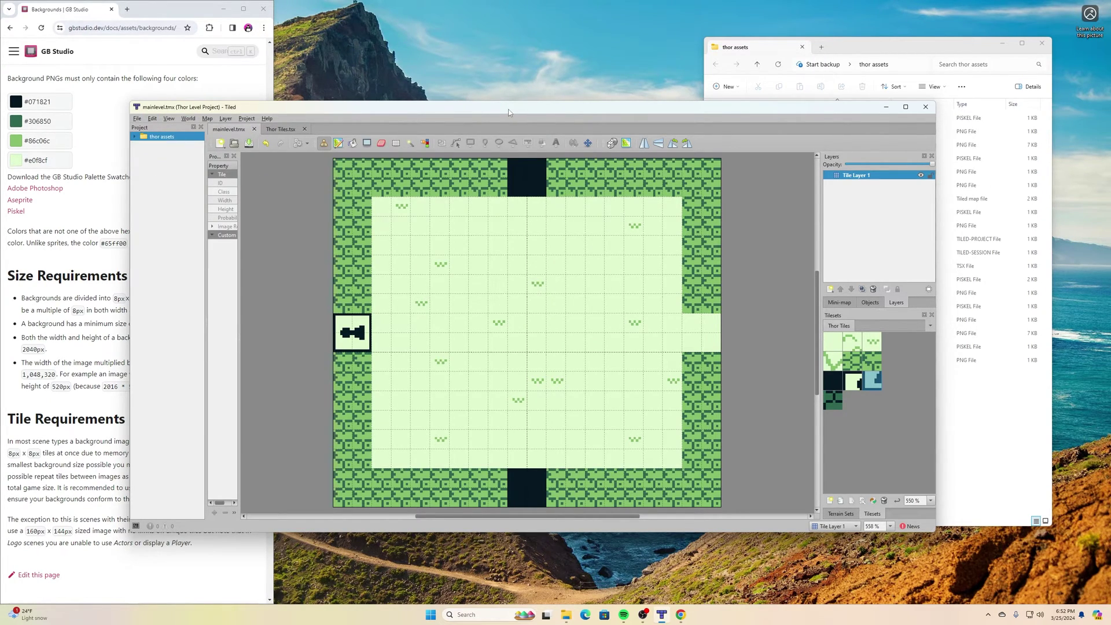
pyautogui.click(137, 119)
pyautogui.moveTo(188, 131)
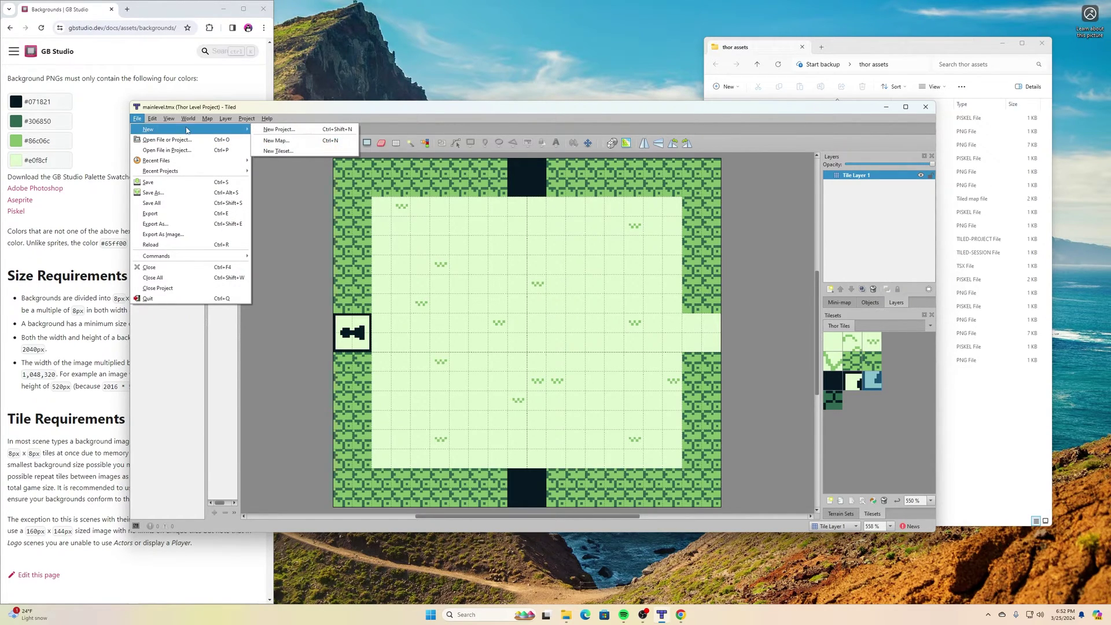
pyautogui.click(280, 141)
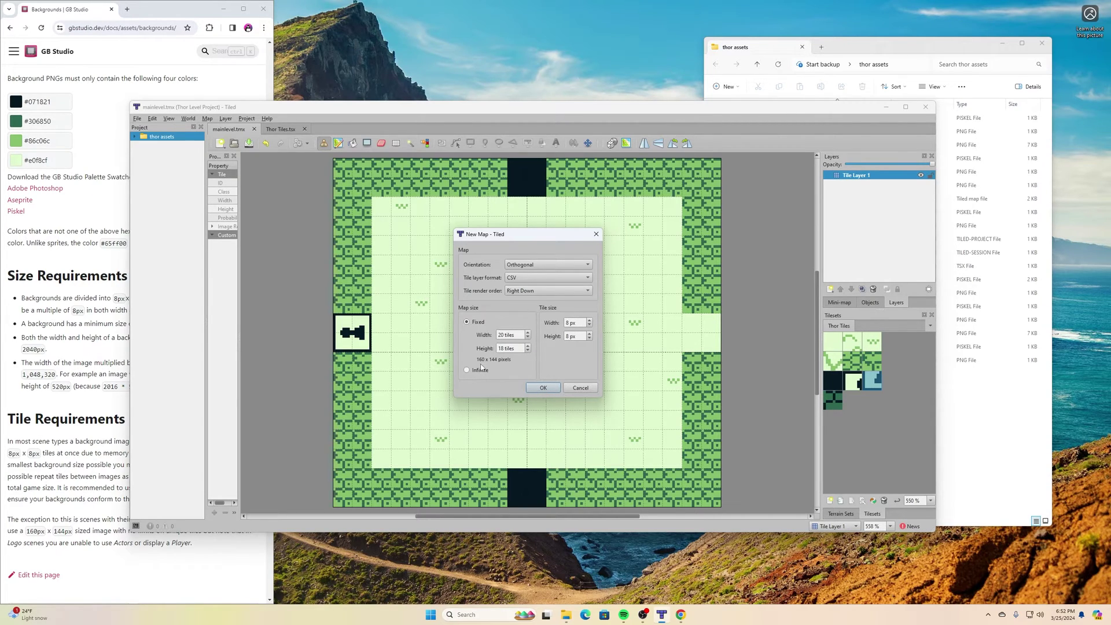
pyautogui.click(548, 389)
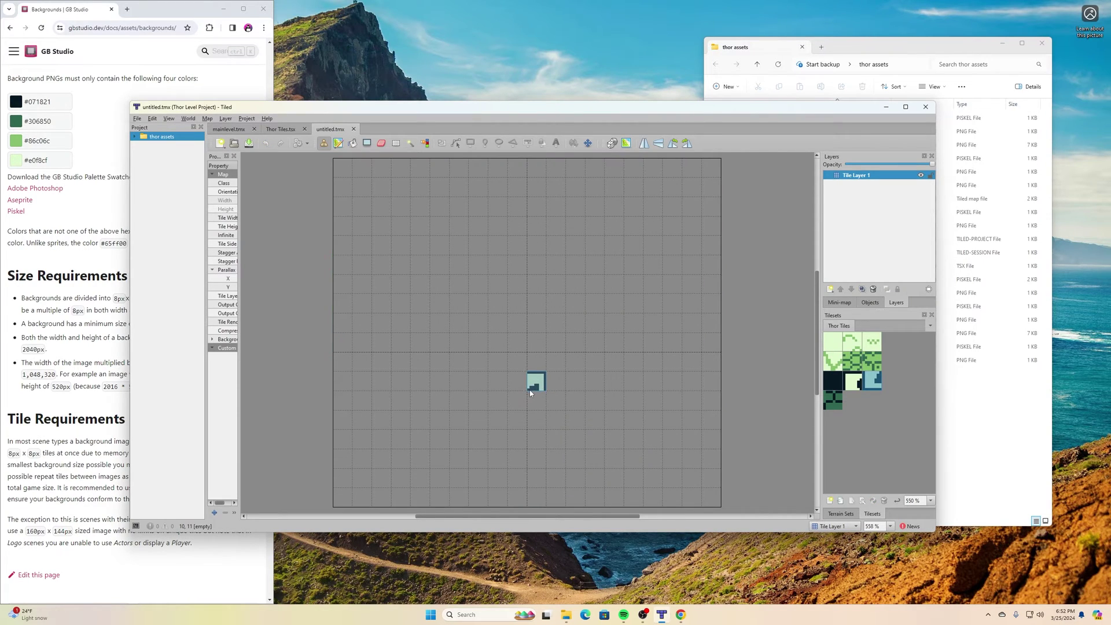
# - Bucket-fill the new map entirely with the light green floor tile
pyautogui.click(833, 342)
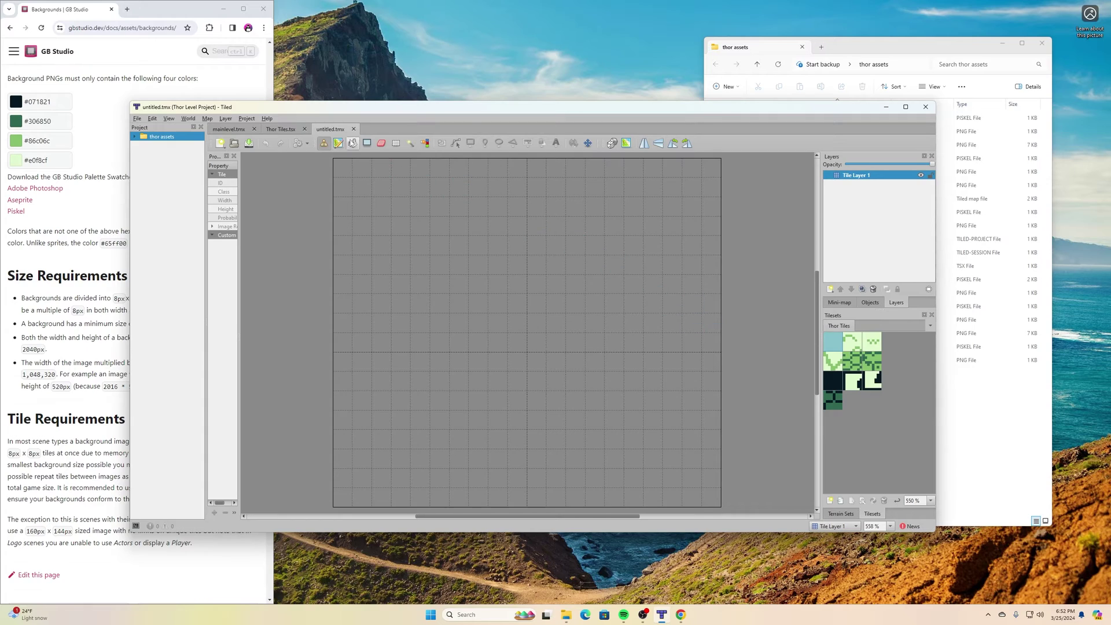
pyautogui.click(352, 143)
pyautogui.click(480, 257)
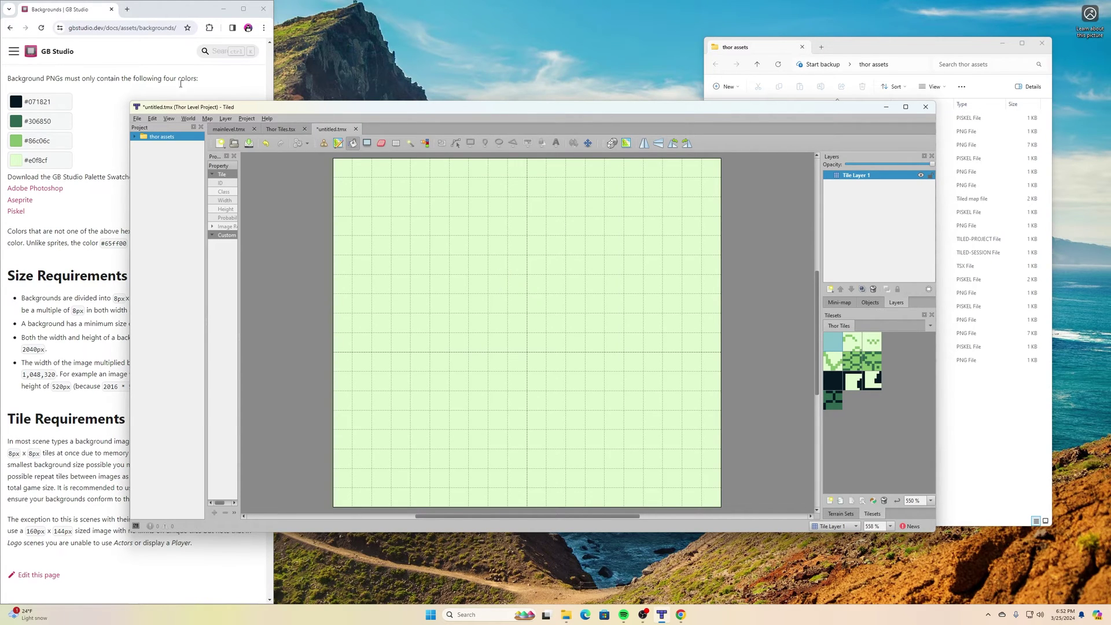
# - Save the map as odinlevel.tmx in the thor assets folder
pyautogui.click(137, 118)
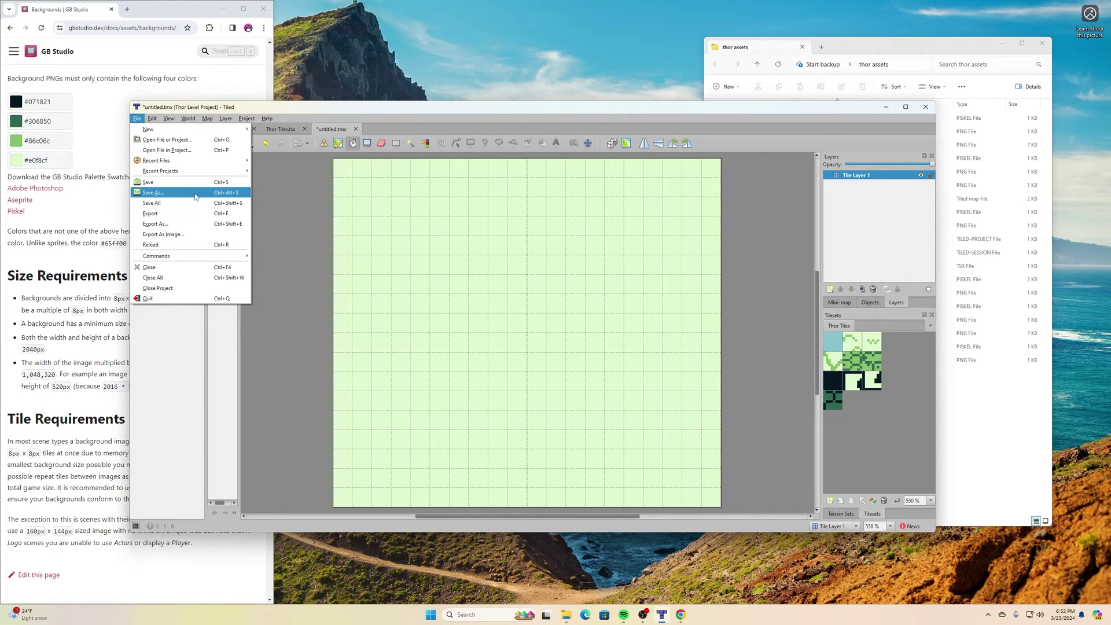
pyautogui.moveTo(173, 170)
pyautogui.click(165, 192)
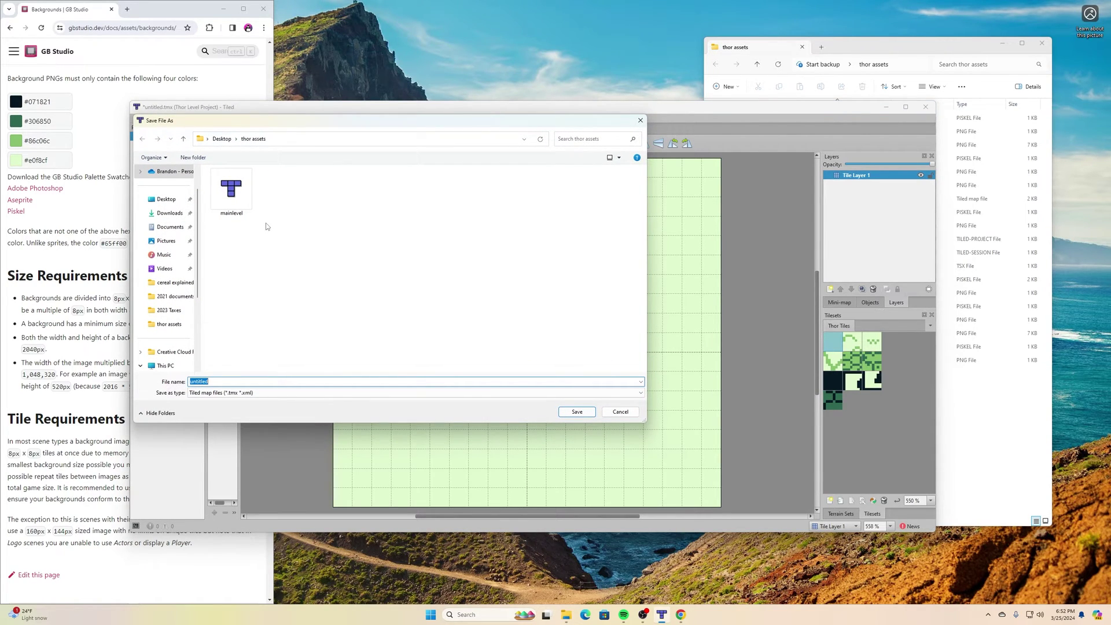
pyautogui.write('odinlevel')
pyautogui.click(577, 412)
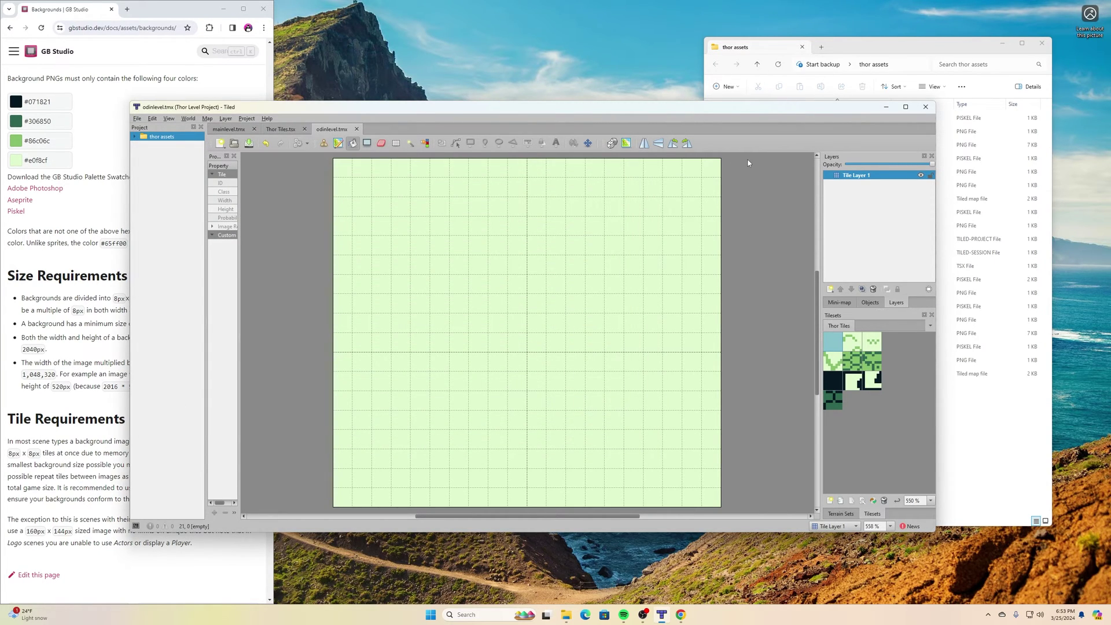
# - Scatter eight grass tuft tiles across the Odin level floor
pyautogui.click(854, 342)
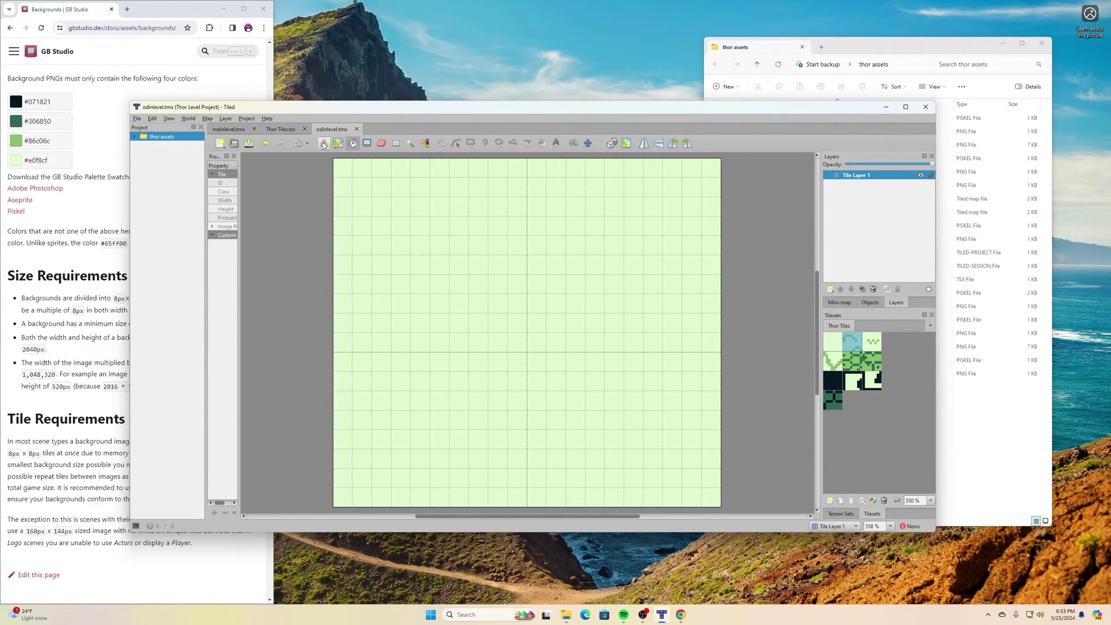
pyautogui.click(323, 143)
pyautogui.click(463, 282)
pyautogui.click(595, 381)
pyautogui.click(505, 368)
pyautogui.click(440, 421)
pyautogui.click(614, 264)
pyautogui.click(574, 284)
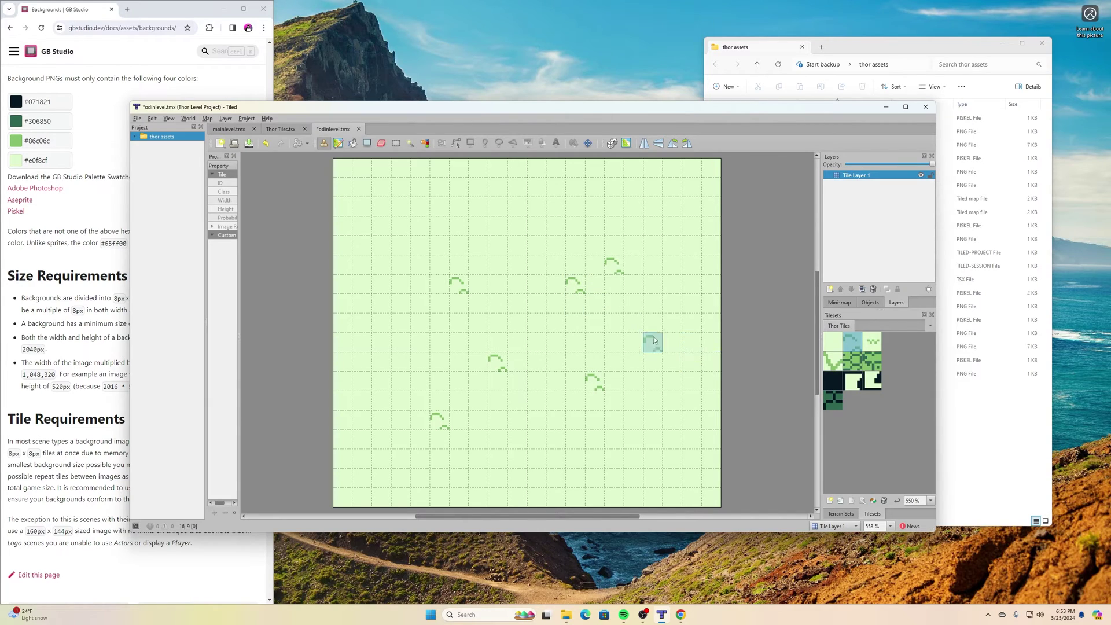
pyautogui.click(487, 220)
pyautogui.click(536, 208)
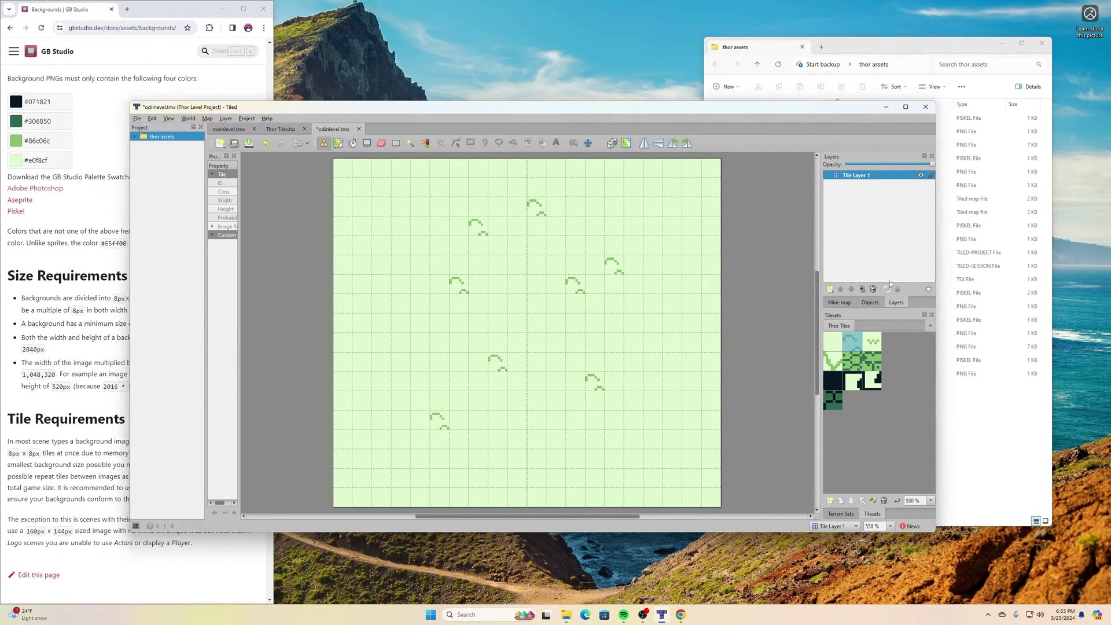
# - Paint brick edge walls and a dark bottom wall with a central black door, then save odinlevel
pyautogui.click(833, 399)
pyautogui.moveTo(700, 169)
pyautogui.mouseDown()
pyautogui.moveTo(712, 477)
pyautogui.moveTo(462, 483)
pyautogui.moveTo(692, 497)
pyautogui.mouseUp()
pyautogui.click(833, 380)
pyautogui.click(527, 487)
pyautogui.click(137, 118)
pyautogui.click(153, 184)
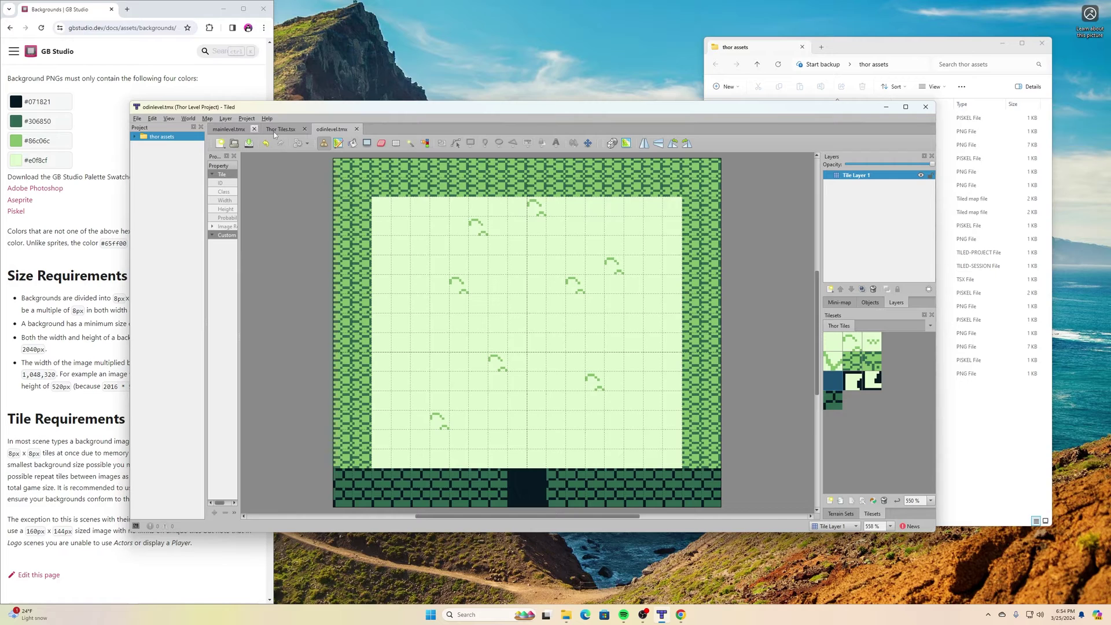
pyautogui.moveTo(333, 131); pyautogui.dragTo(284, 130)
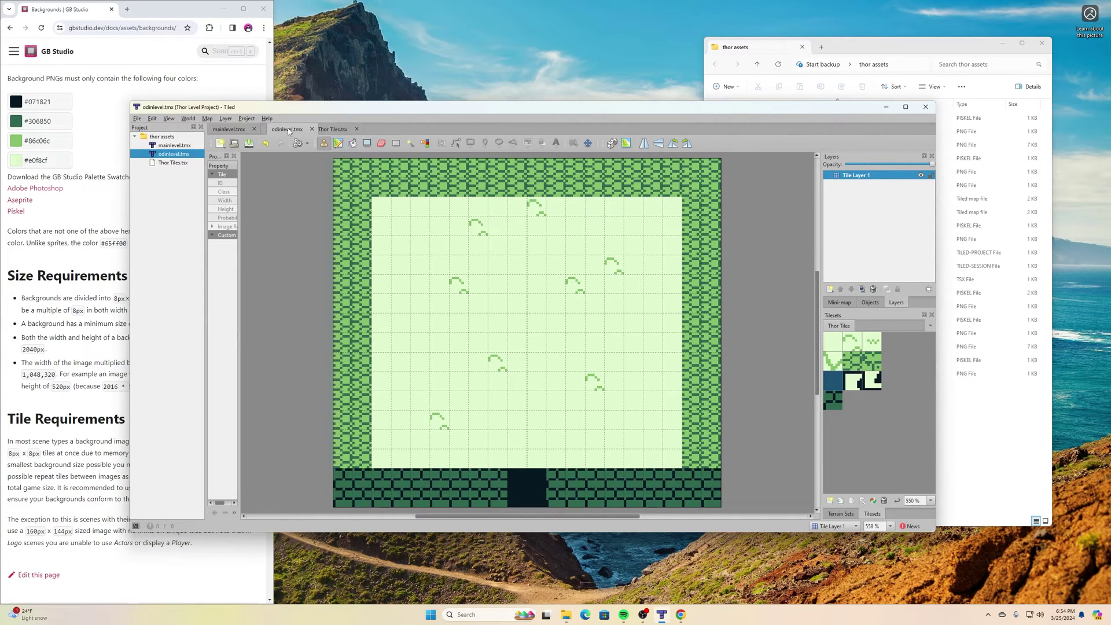
# - Create a new empty 160×144 map of 20×18 tiles at 8 px
pyautogui.click(229, 132)
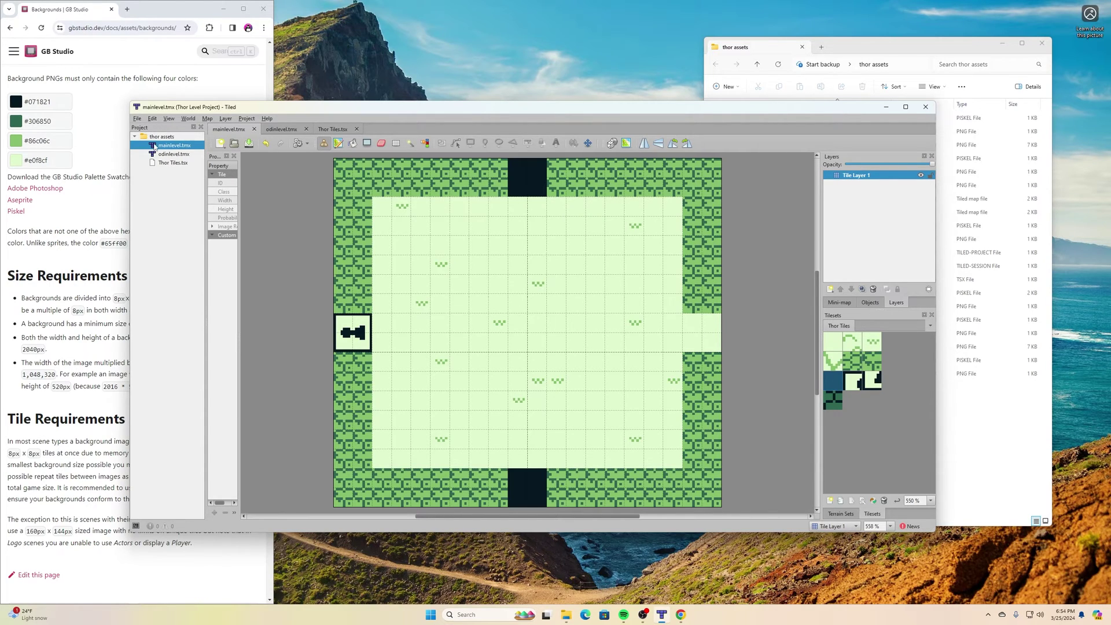
pyautogui.click(139, 119)
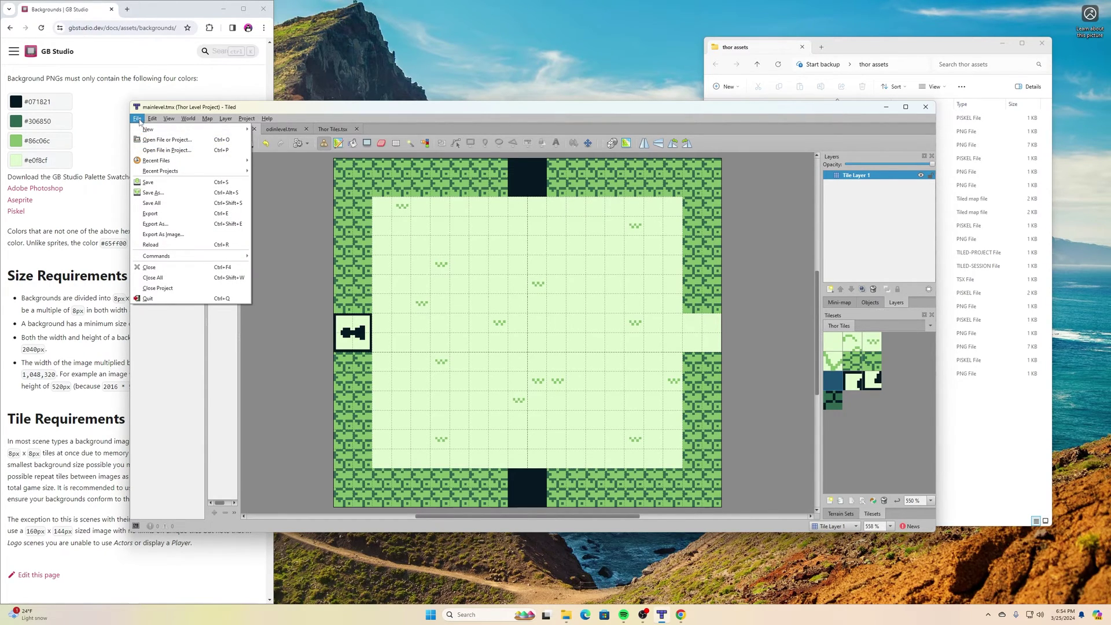
pyautogui.moveTo(146, 129)
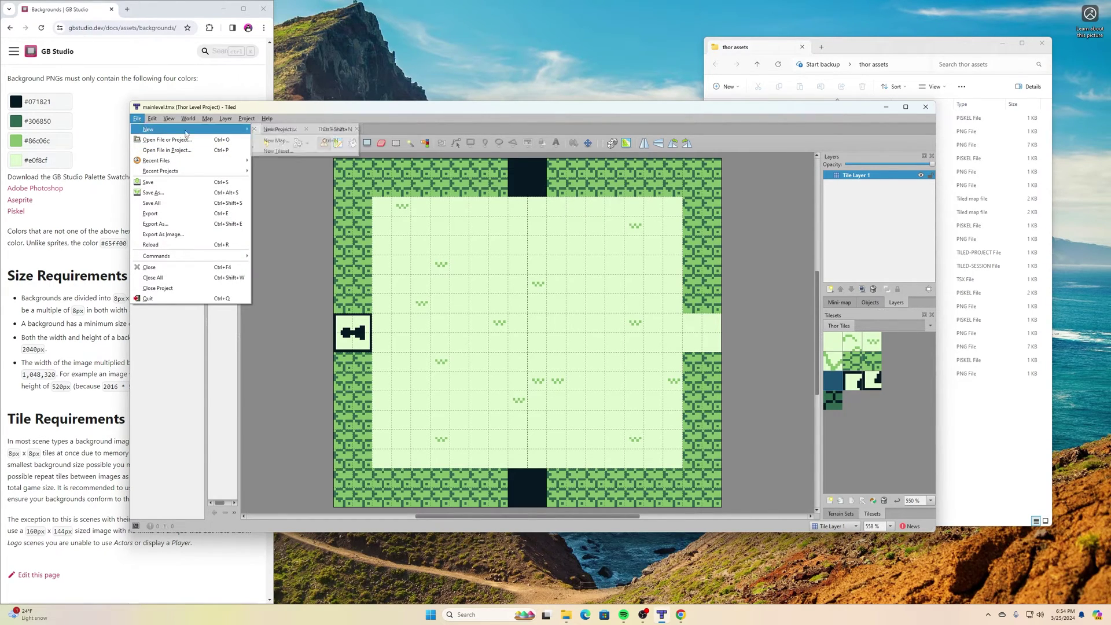
pyautogui.click(291, 147)
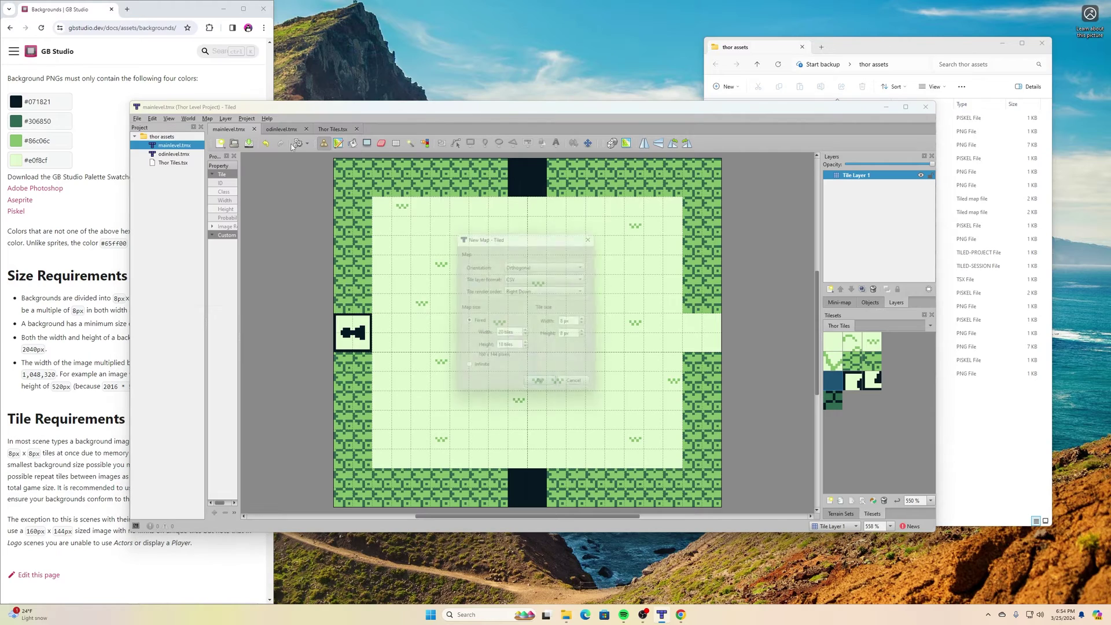
pyautogui.click(543, 388)
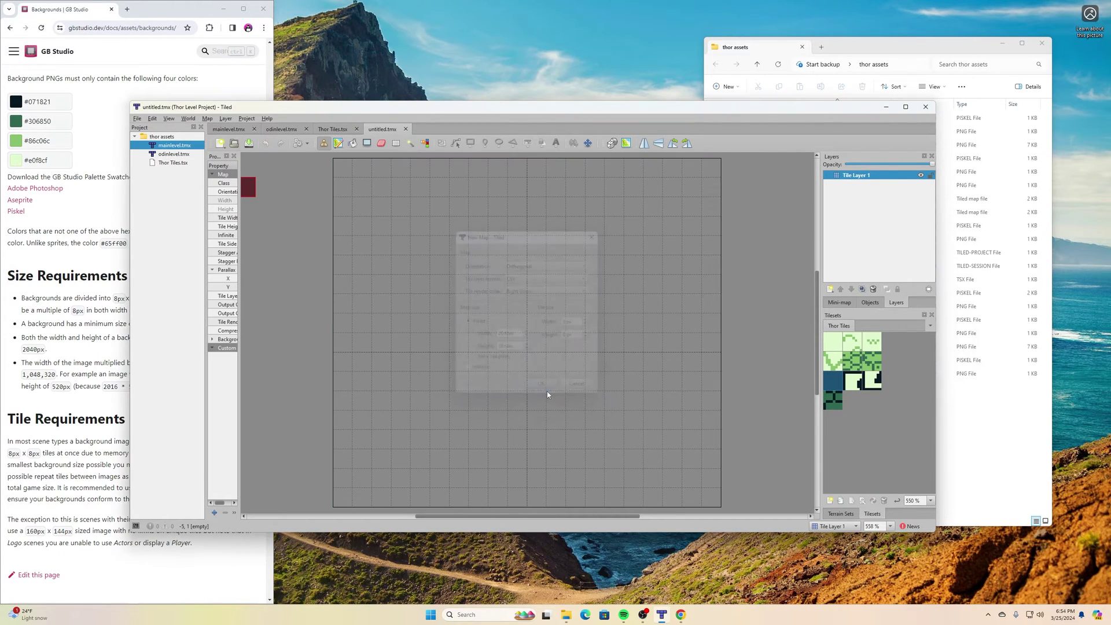
# - Save the new map as 'keylevel' in the thor assets folder
pyautogui.click(137, 119)
pyautogui.click(152, 186)
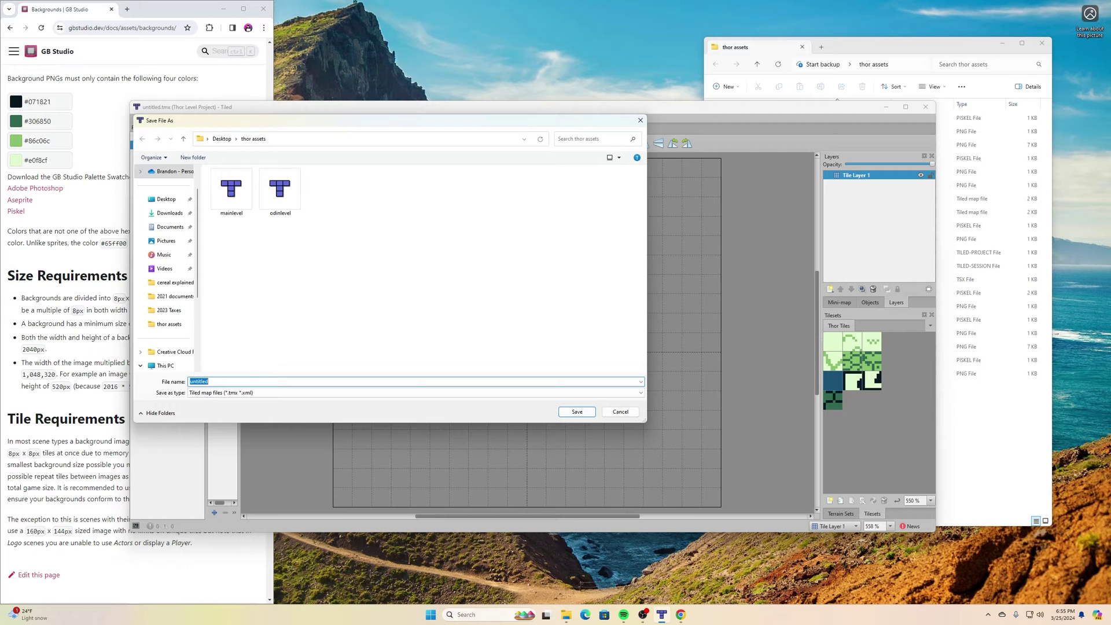
pyautogui.write('keylevel')
pyautogui.click(577, 412)
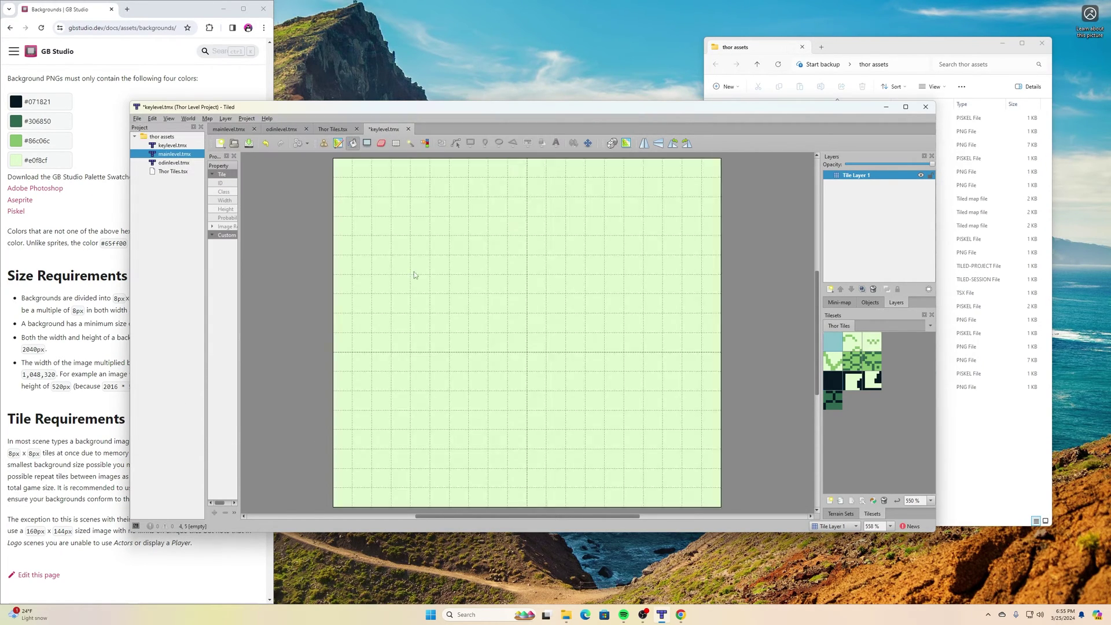
# - Paint a brick wall border around the key level, then return to mainlevel
pyautogui.click(431, 207)
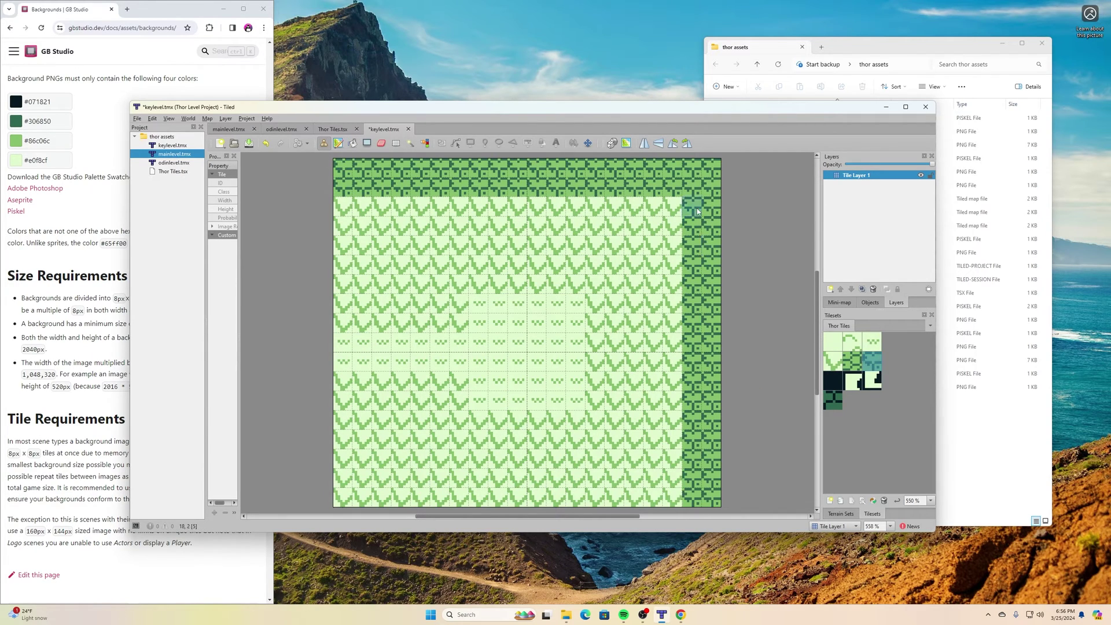
pyautogui.moveTo(384, 129); pyautogui.dragTo(328, 132)
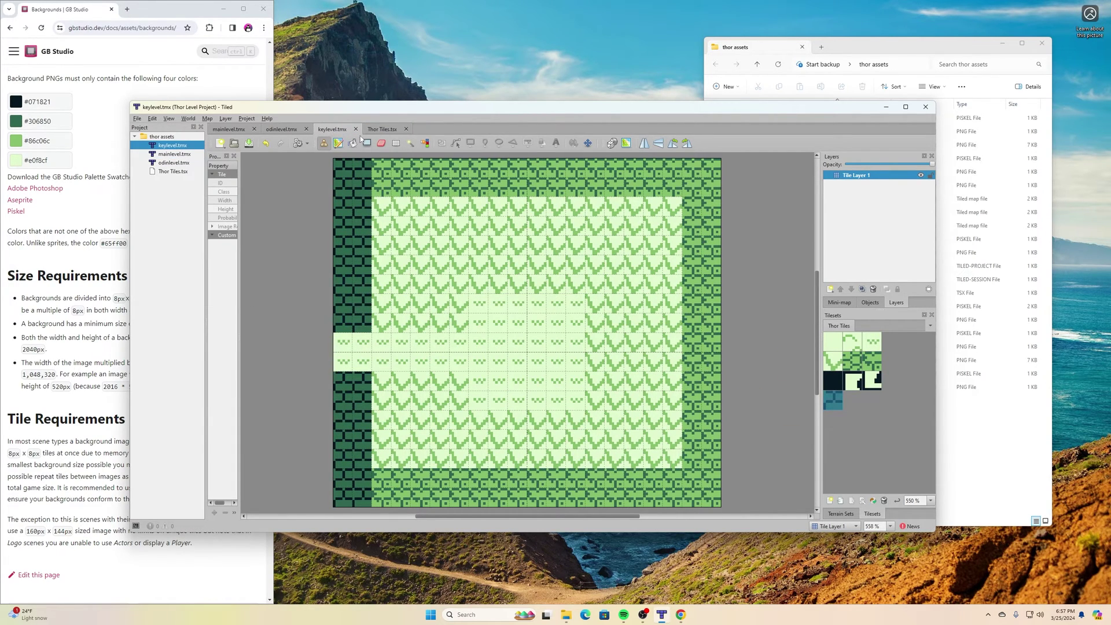
pyautogui.click(229, 129)
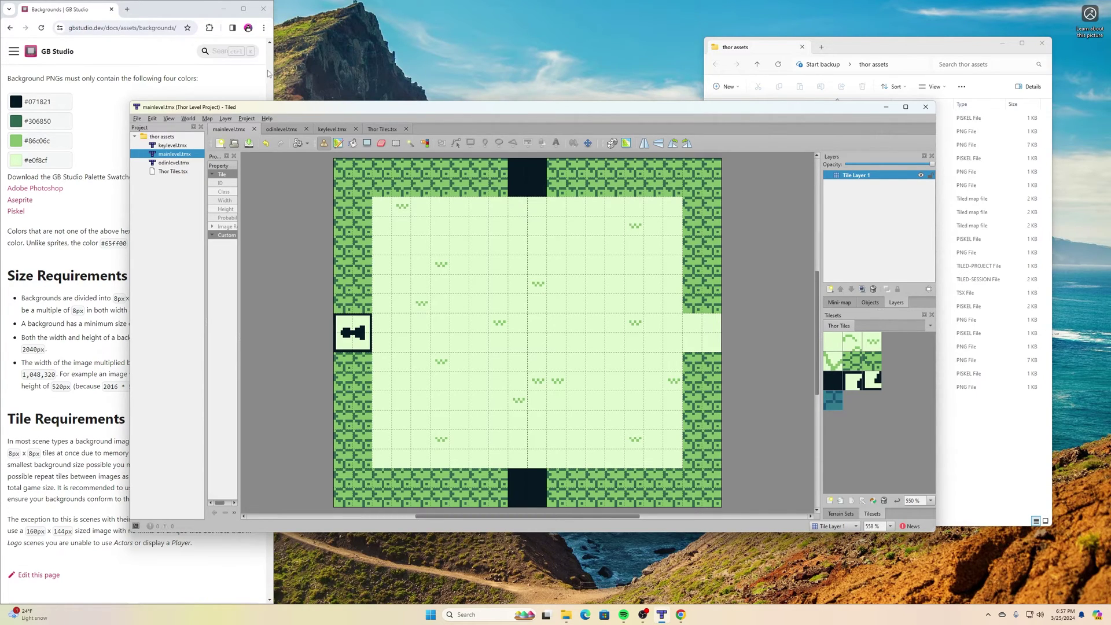
# - Create another new empty 160×144 map
pyautogui.click(137, 118)
pyautogui.moveTo(174, 129)
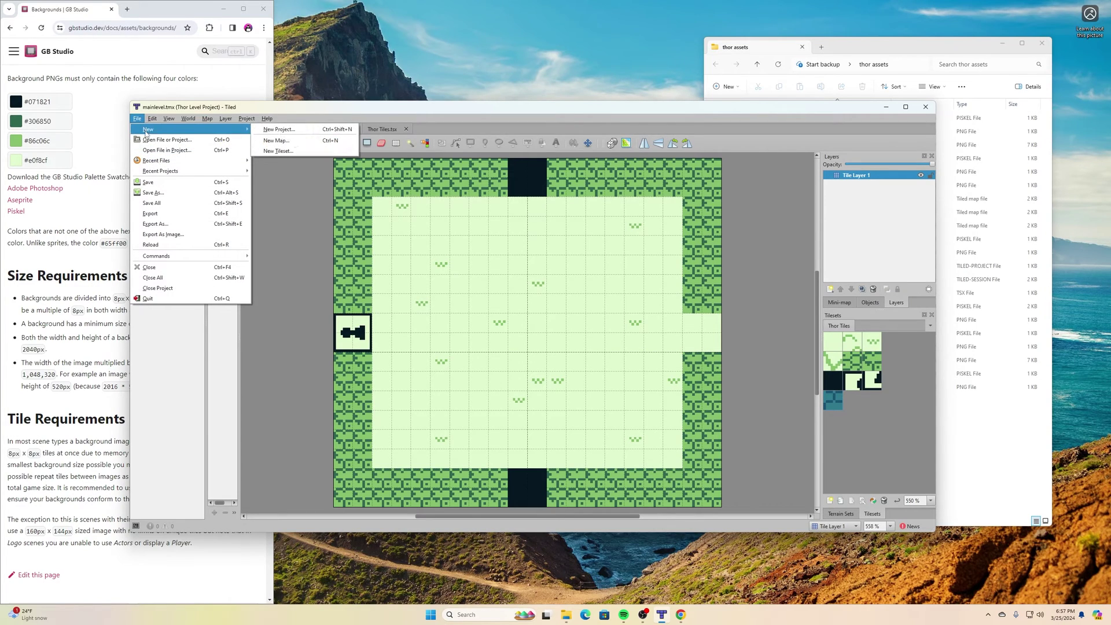
pyautogui.click(298, 145)
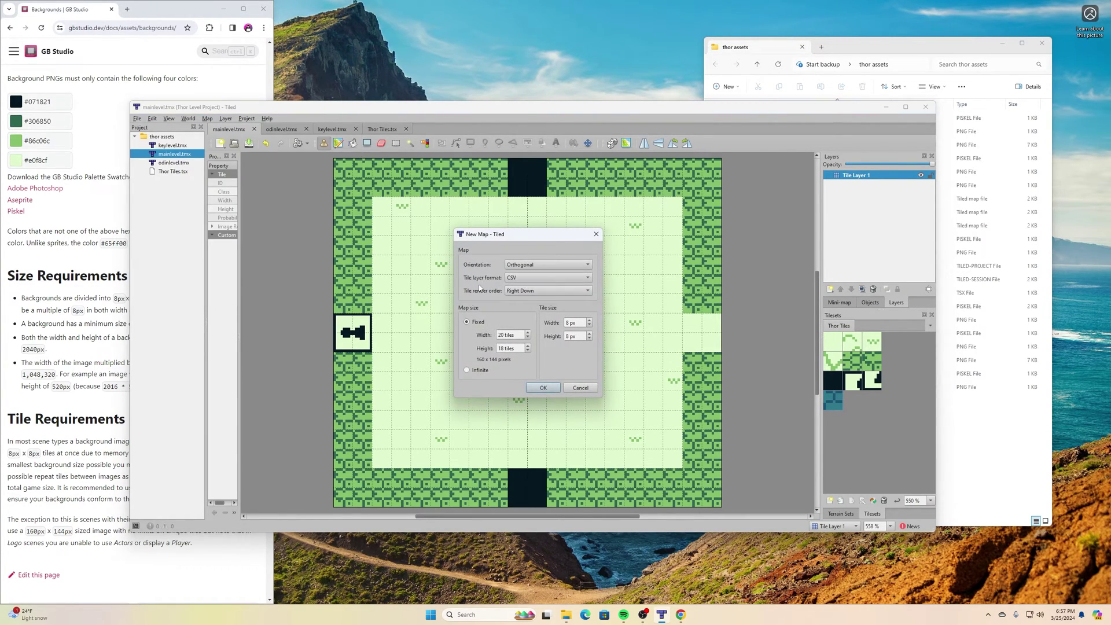
pyautogui.click(542, 388)
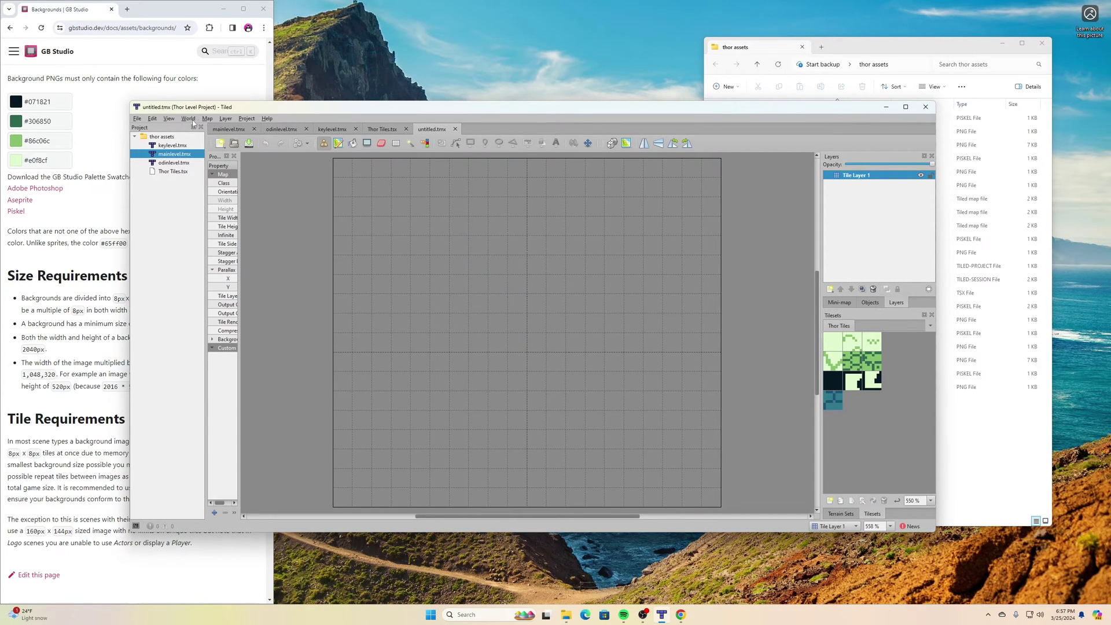
# - Save the new map as 'enemylevel'
pyautogui.click(138, 119)
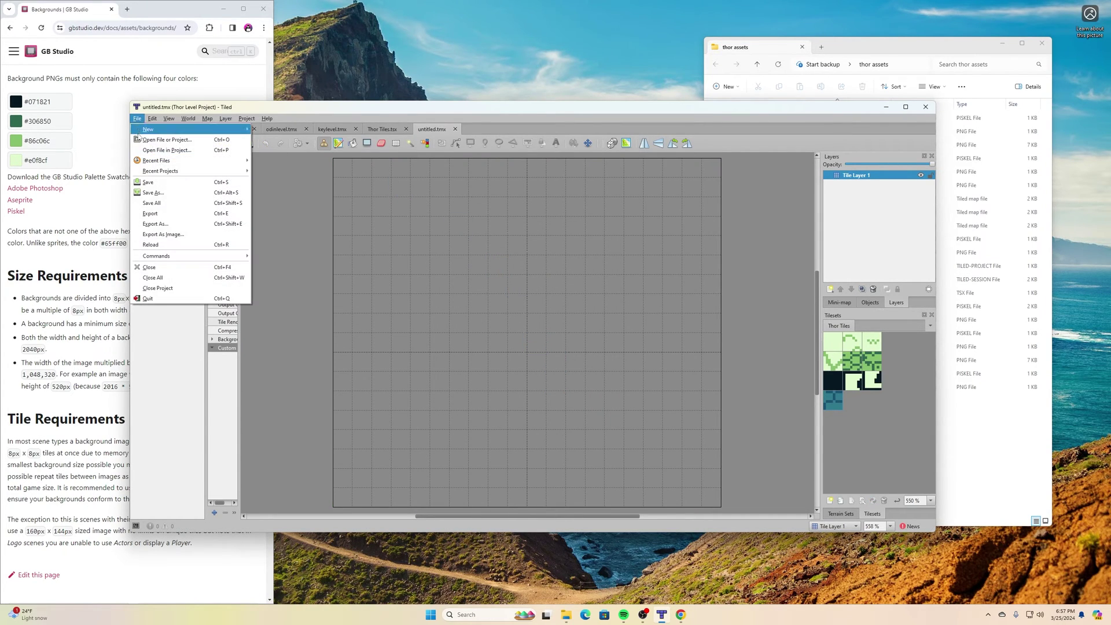
pyautogui.click(155, 193)
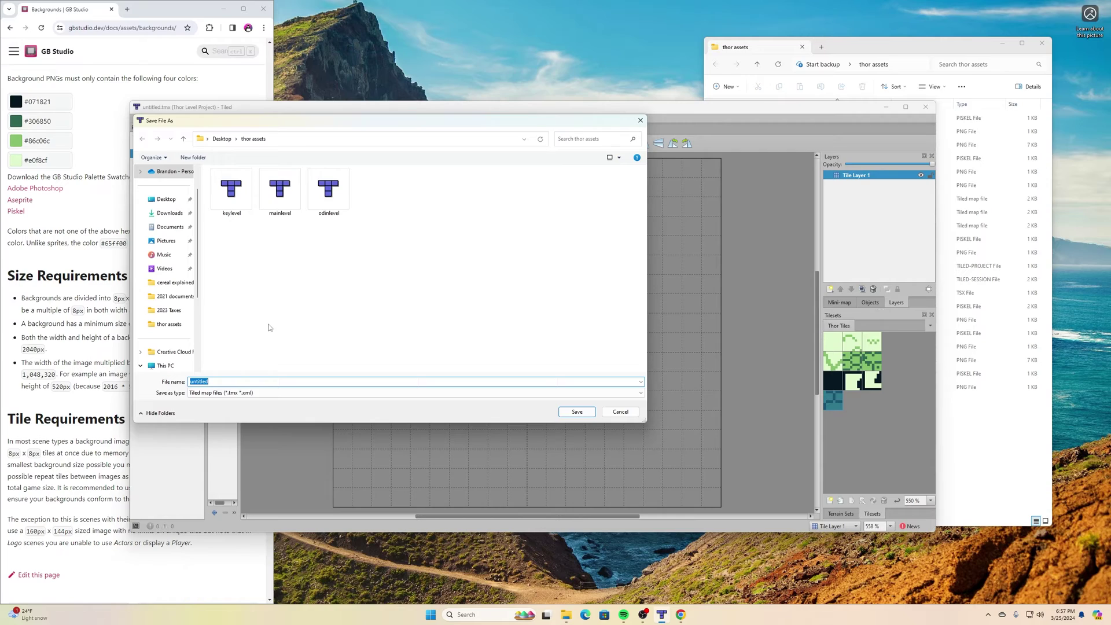
pyautogui.write('enemylevel')
pyautogui.press('Return')
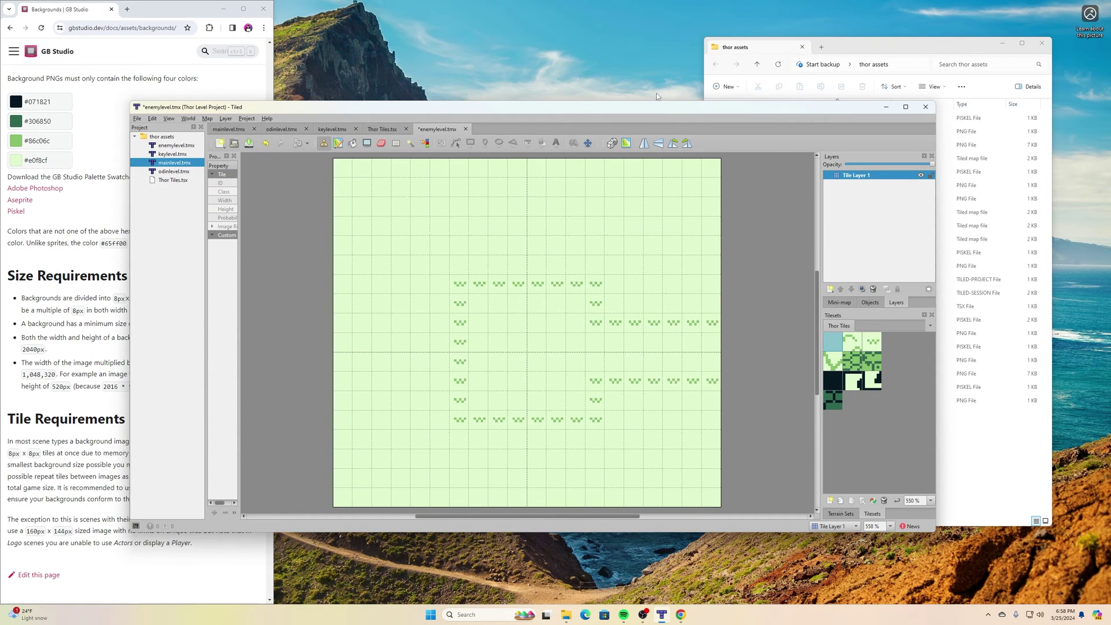
# - Paint the brick border, a large central W tile and a darker right wall column
pyautogui.click(872, 343)
pyautogui.click(833, 341)
pyautogui.click(517, 323)
pyautogui.click(833, 399)
pyautogui.moveTo(701, 168); pyautogui.dragTo(702, 498)
# - Save the enemy level and move its tab after odinlevel
pyautogui.click(137, 118)
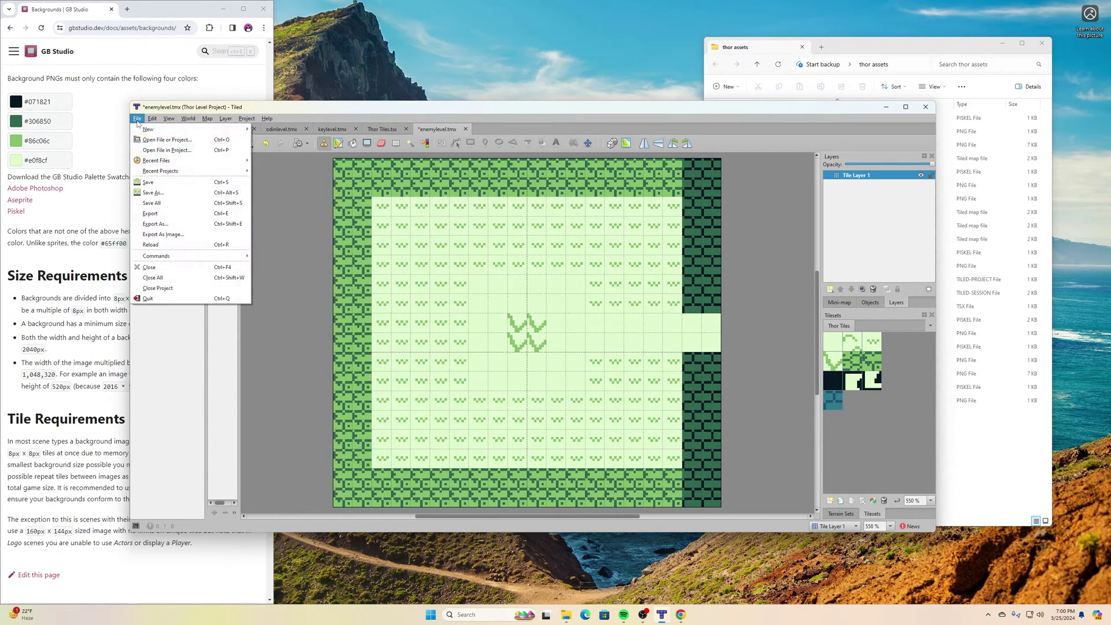
pyautogui.click(148, 183)
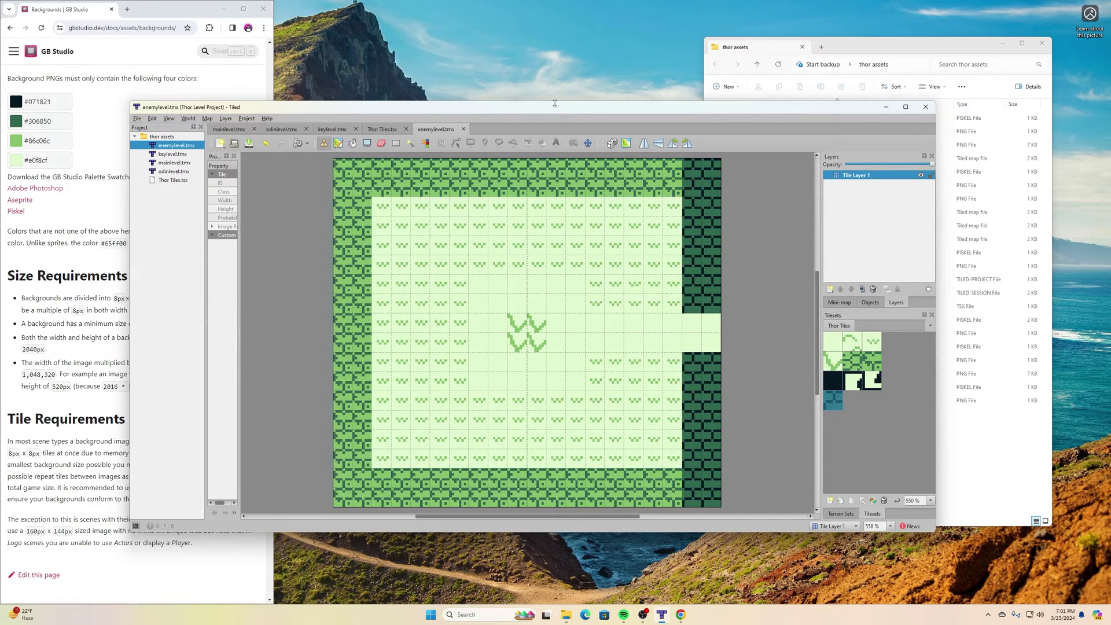
pyautogui.moveTo(436, 129); pyautogui.dragTo(337, 129)
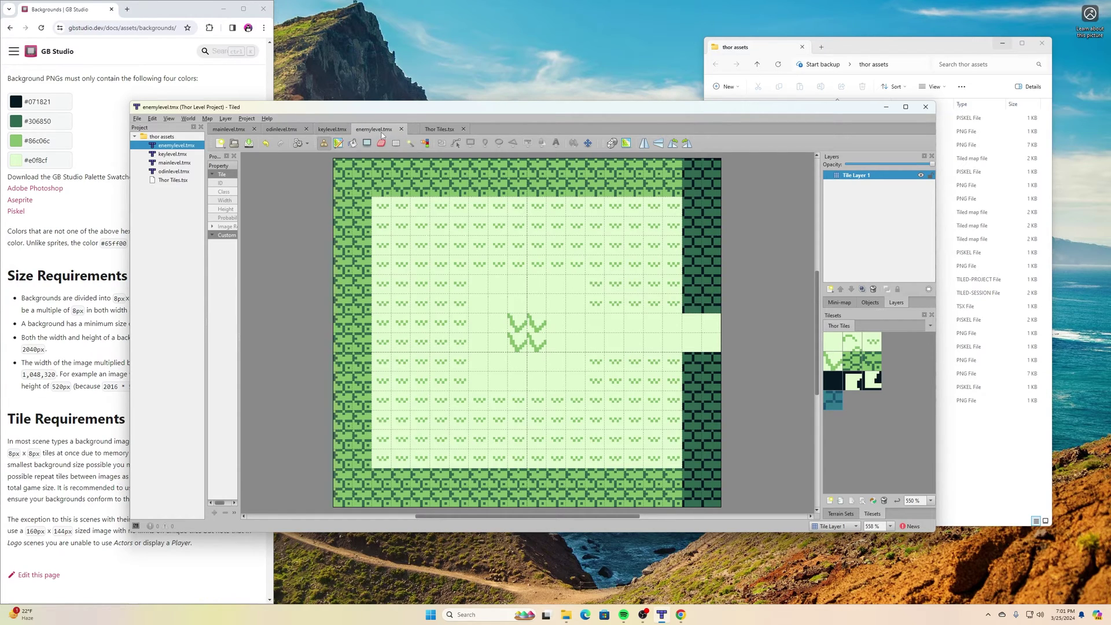
# - From the main level, create a new empty 160×144 map
pyautogui.click(229, 131)
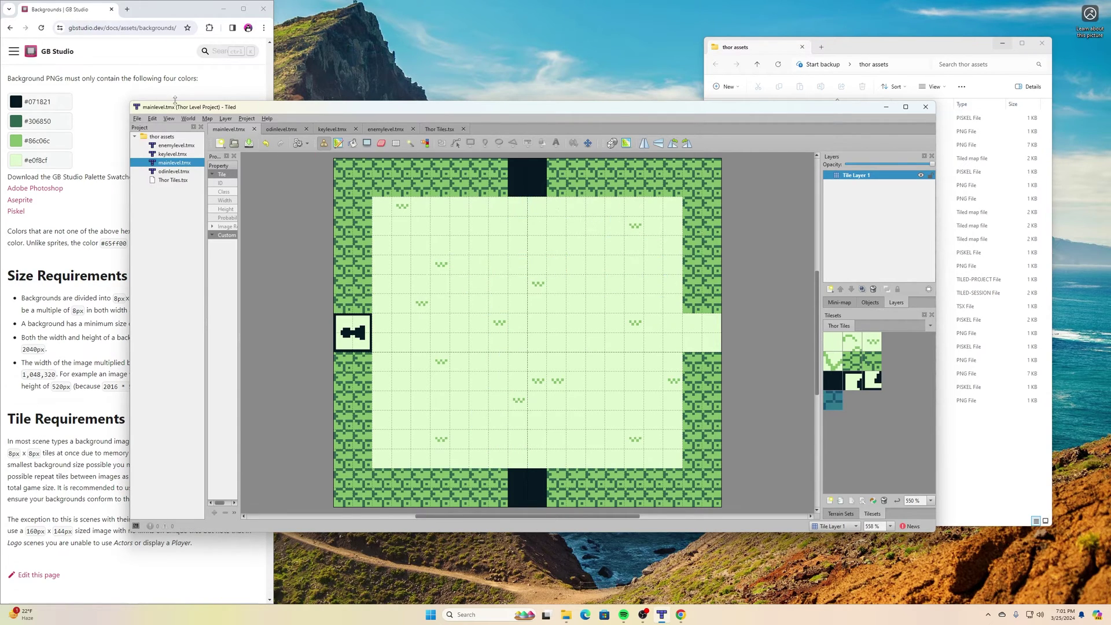
pyautogui.click(137, 118)
pyautogui.moveTo(231, 129)
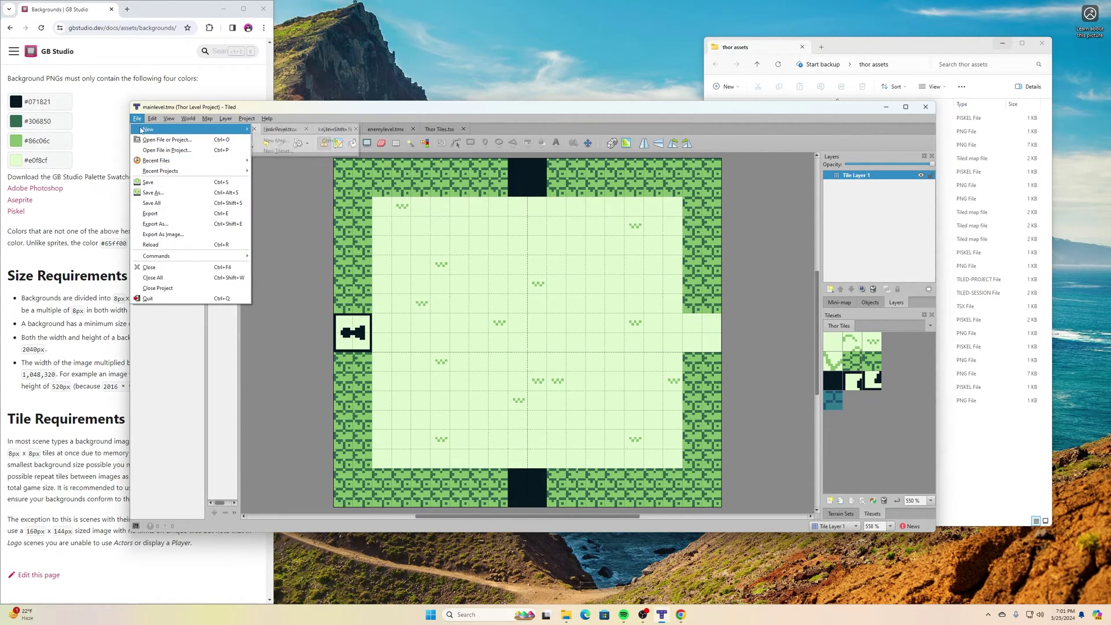
pyautogui.click(276, 141)
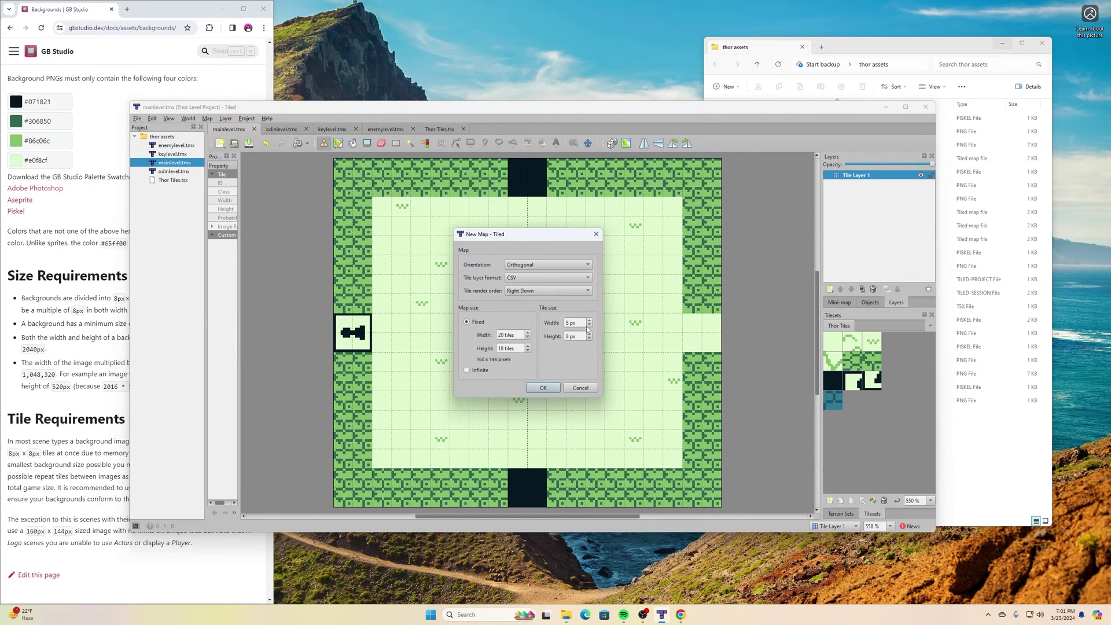
pyautogui.click(542, 388)
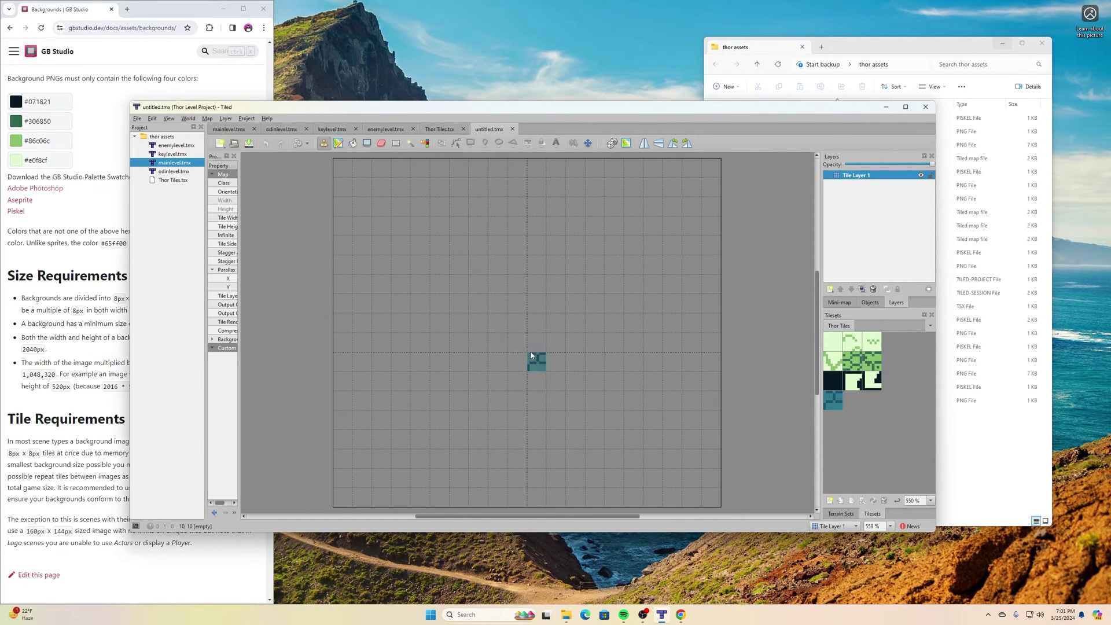
# - Begin saving the new map, typing the name 'bosslevel'
pyautogui.click(137, 119)
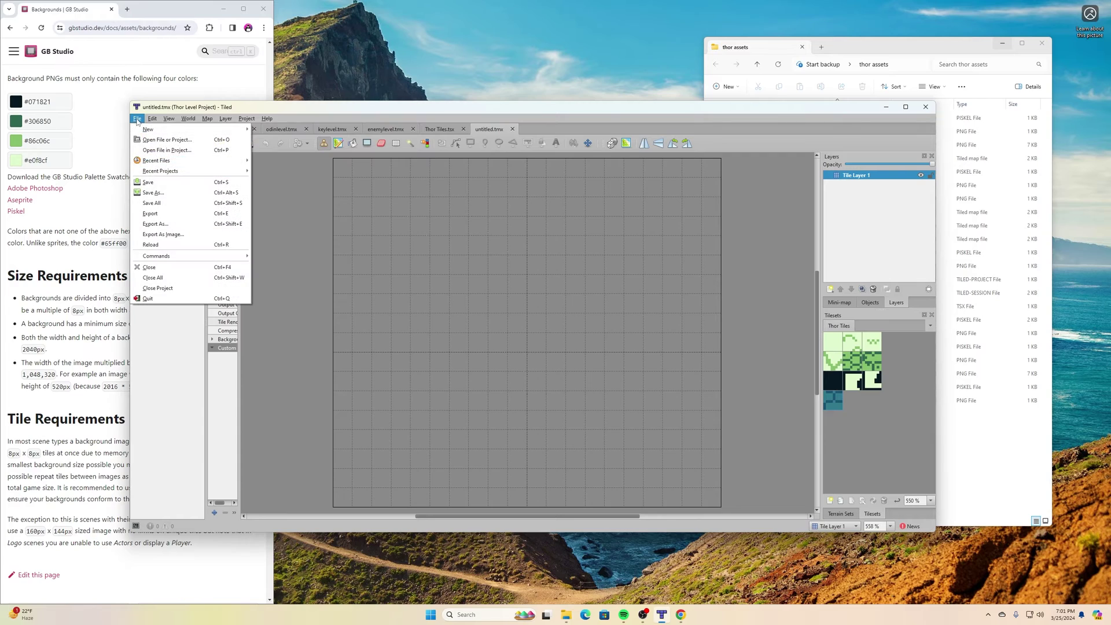
pyautogui.click(170, 198)
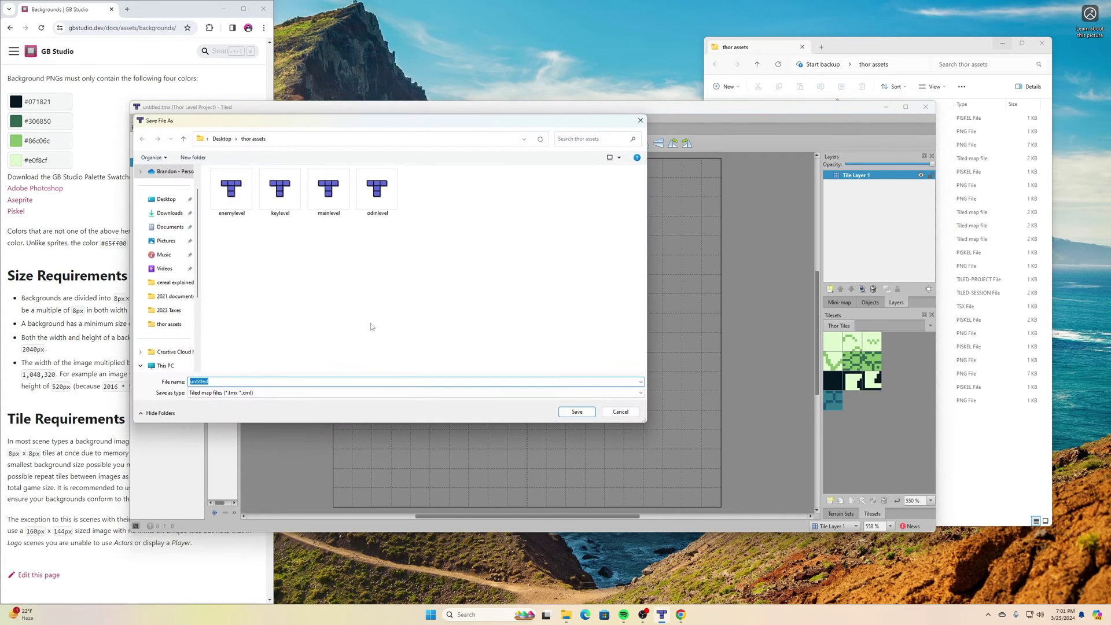
pyautogui.write('bosslevel')
# - Save bosslevel, paint a dark top doorway, save again and move its tab before Thor Tiles
pyautogui.click(576, 412)
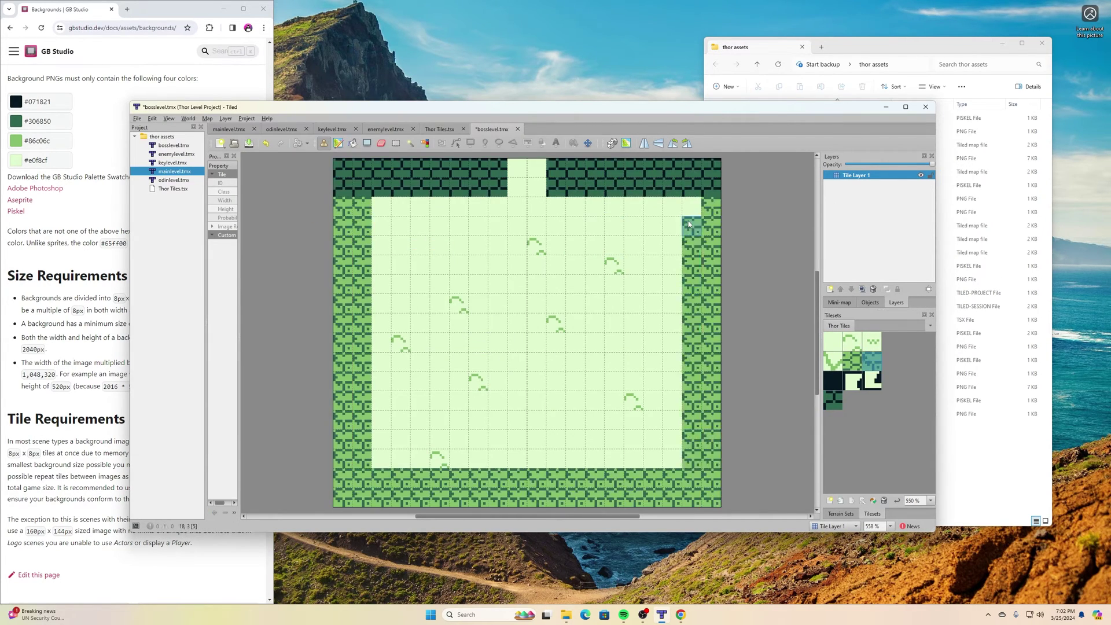
pyautogui.click(833, 380)
pyautogui.moveTo(517, 167); pyautogui.dragTo(537, 187)
pyautogui.click(137, 118)
pyautogui.click(153, 174)
pyautogui.moveTo(491, 129); pyautogui.dragTo(440, 135)
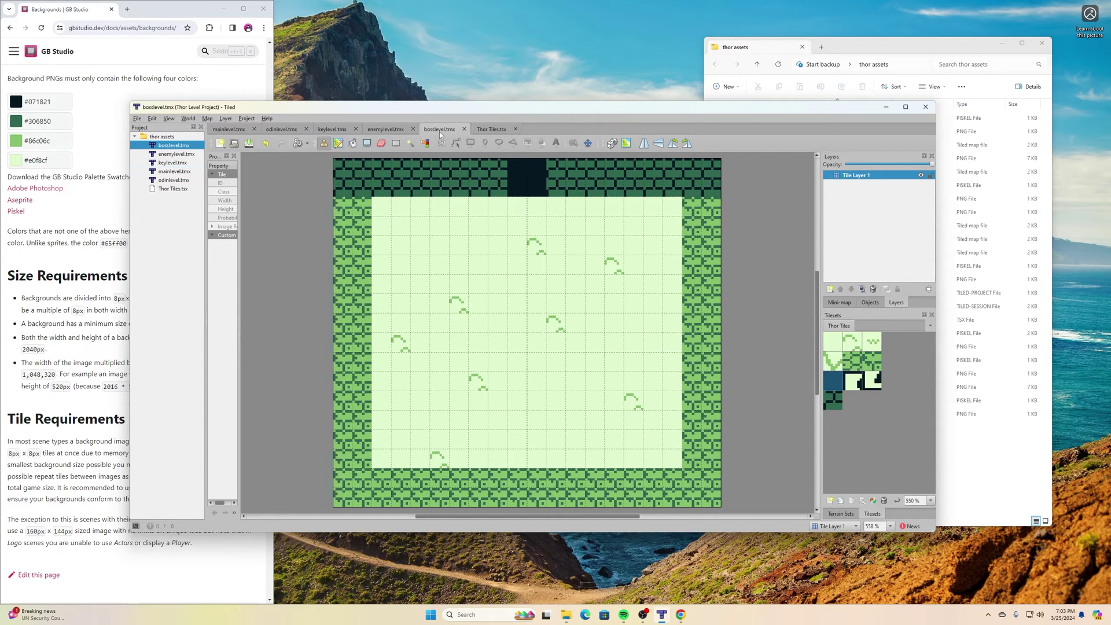
# - On the key level, brick over the path row's left end and paint a dotted row
pyautogui.click(383, 131)
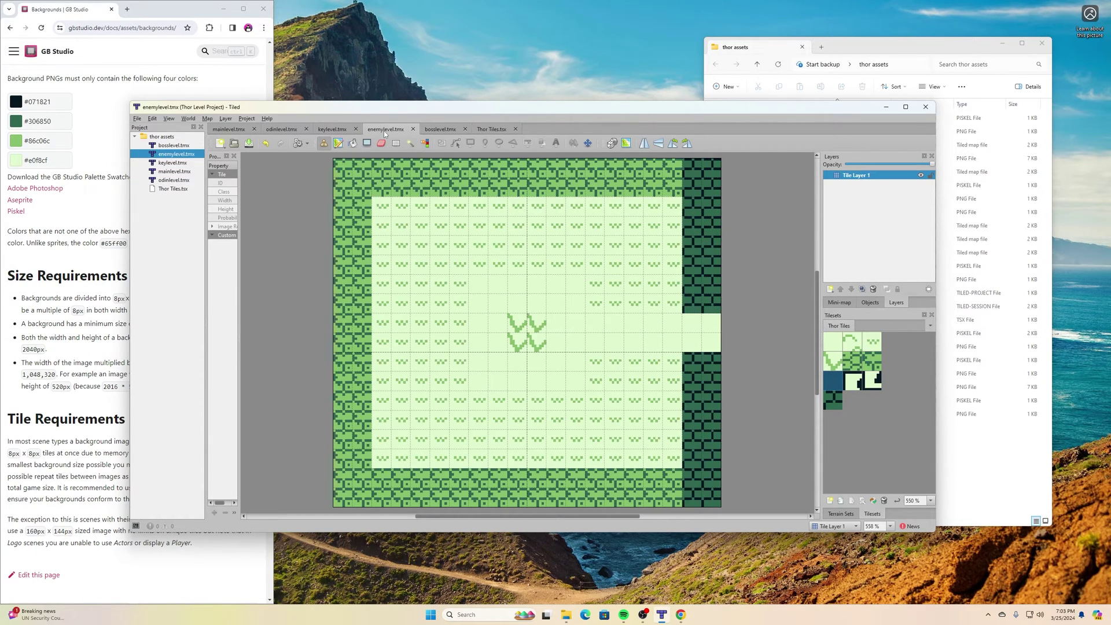
pyautogui.click(334, 130)
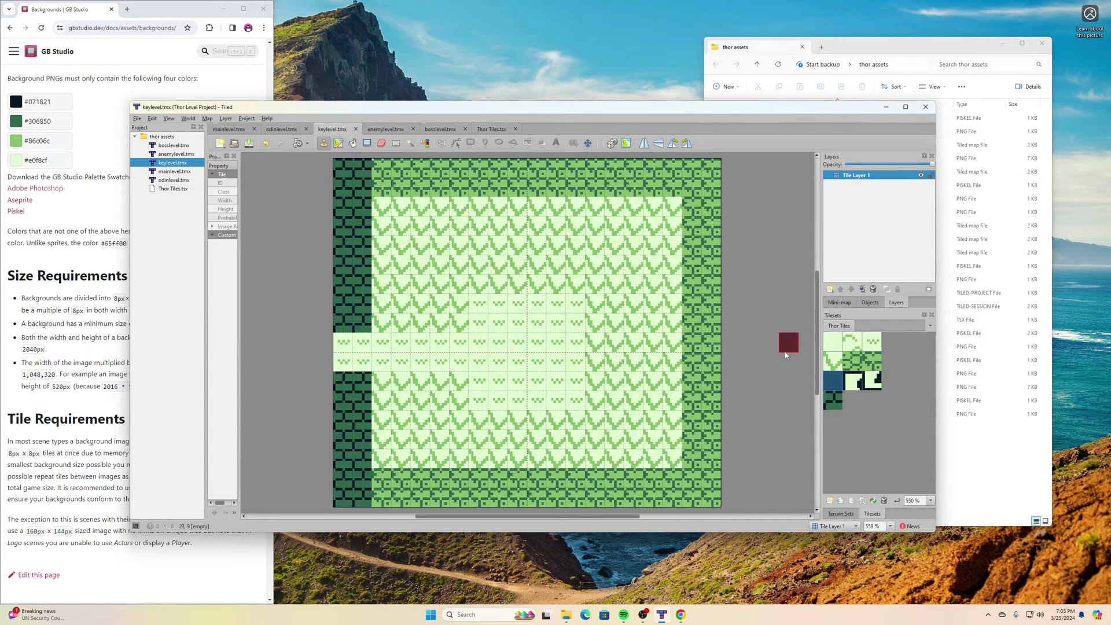
pyautogui.click(833, 399)
pyautogui.moveTo(362, 361); pyautogui.dragTo(343, 361)
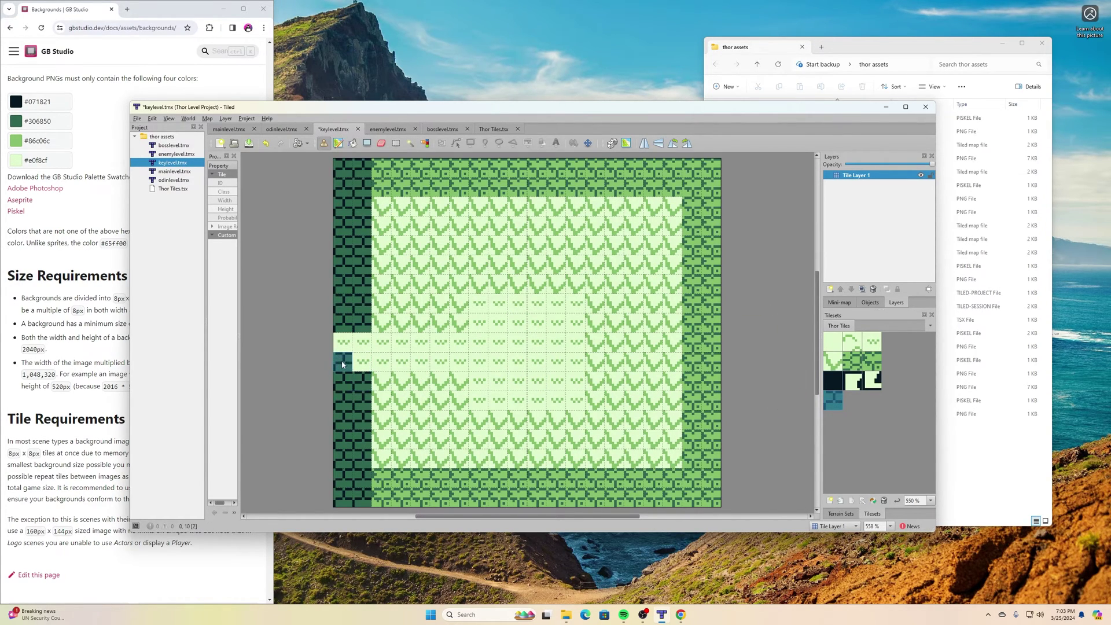
pyautogui.click(872, 341)
pyautogui.moveTo(350, 322); pyautogui.dragTo(480, 322)
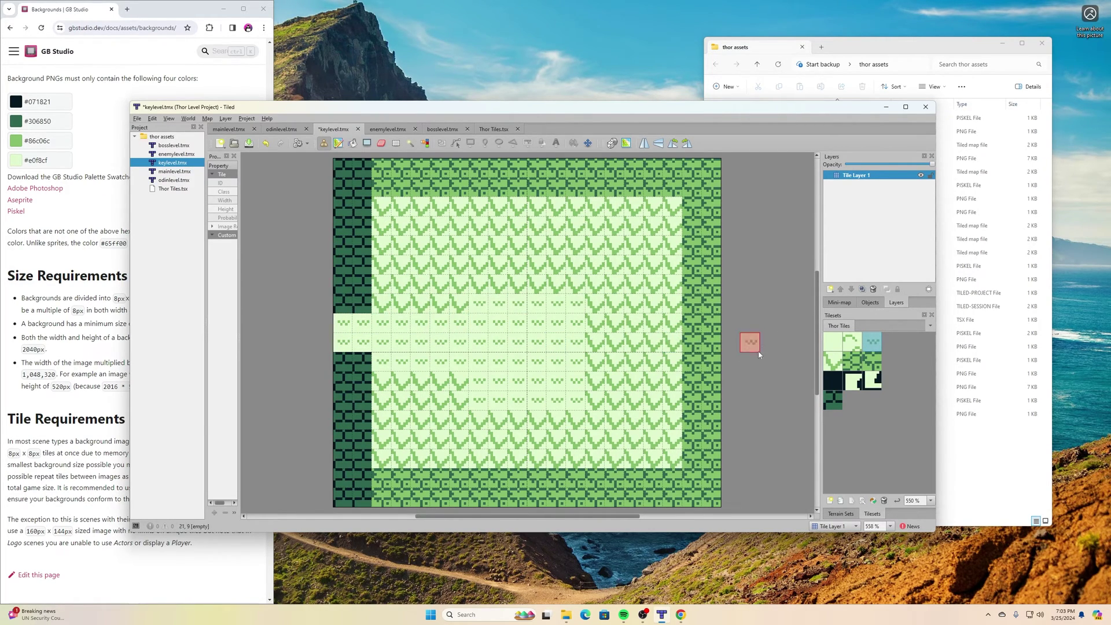
# - Add a zigzag tile and a central dotted row, save keylevel, and return to mainlevel
pyautogui.click(833, 361)
pyautogui.click(382, 361)
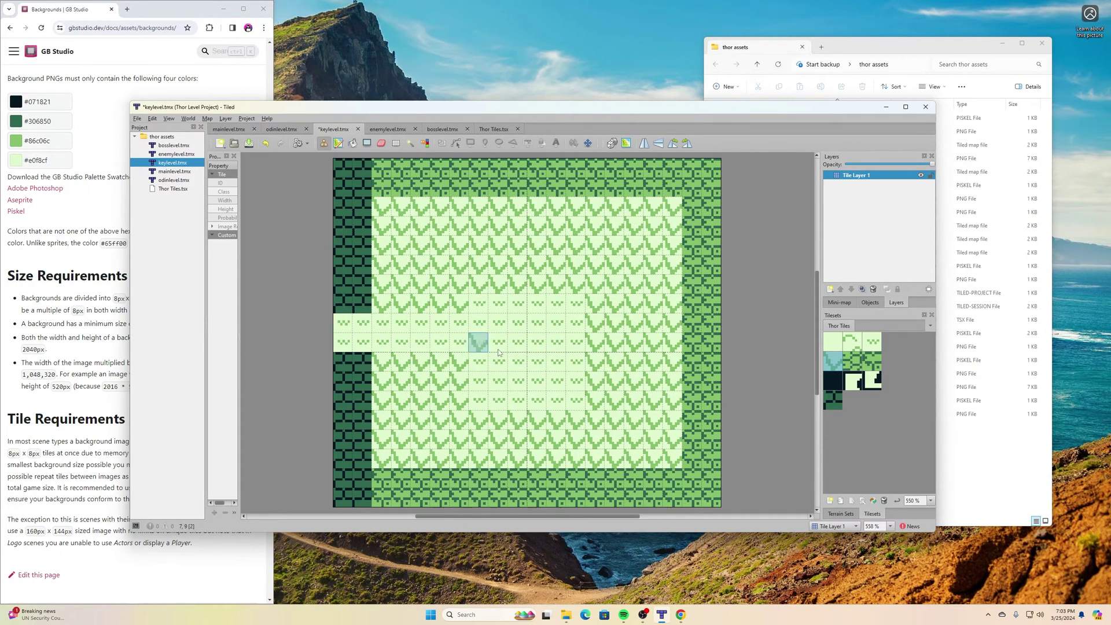
pyautogui.click(871, 342)
pyautogui.moveTo(558, 285); pyautogui.dragTo(479, 285)
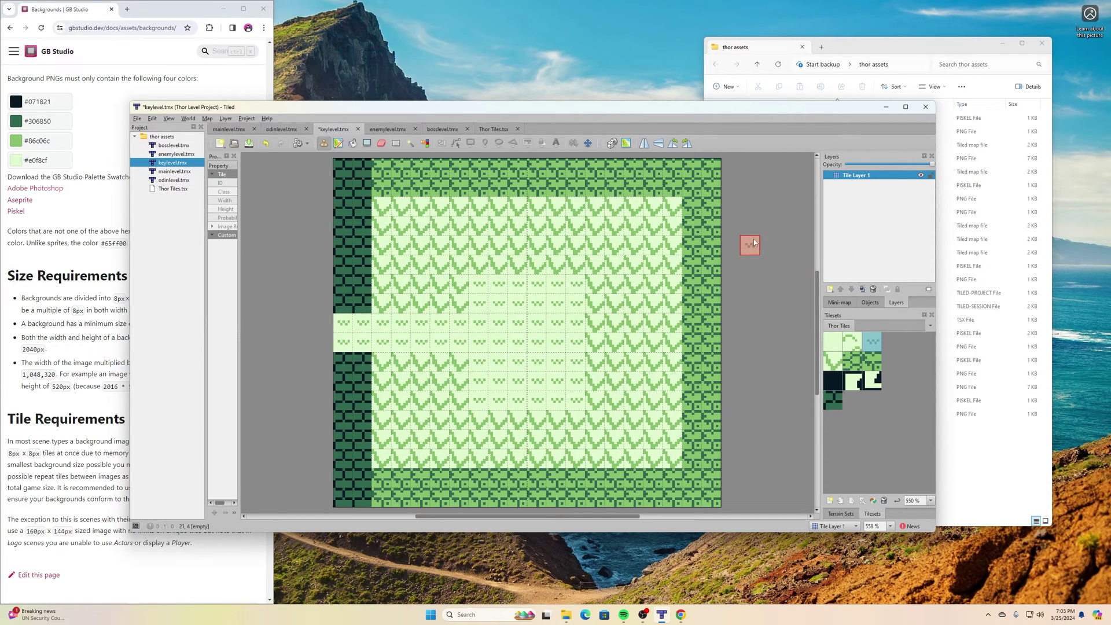
pyautogui.hotkey('ctrl', 'r')
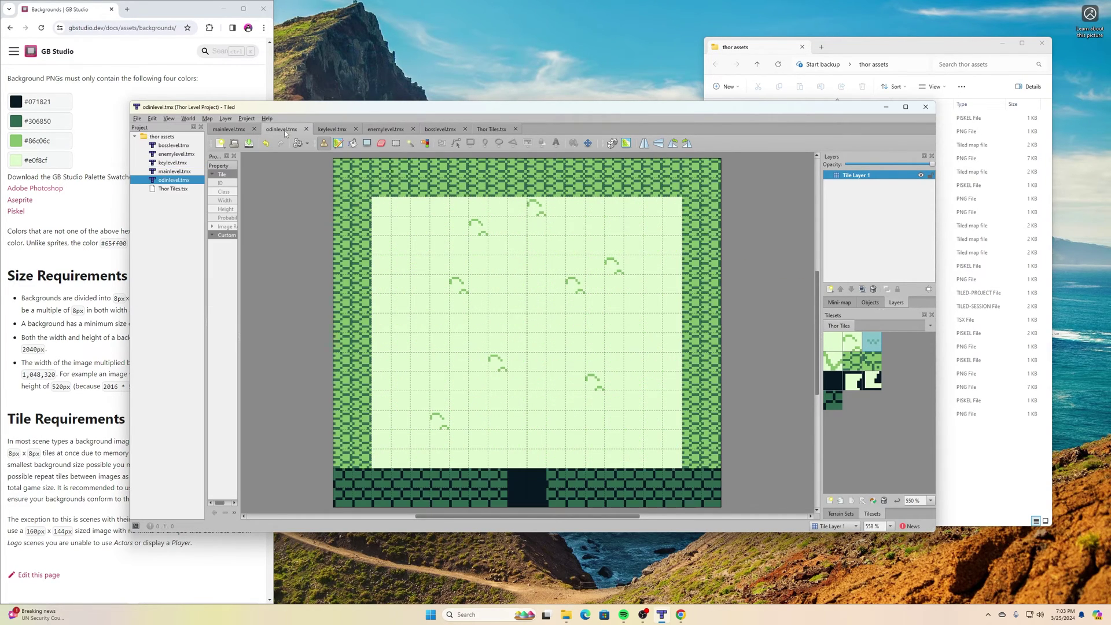
pyautogui.click(229, 129)
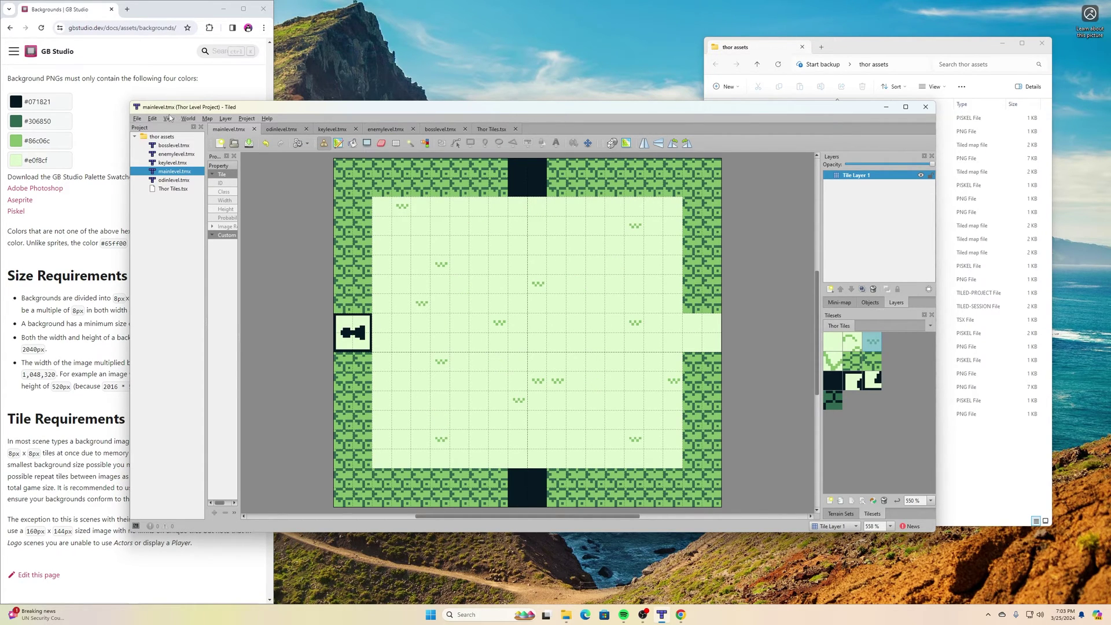
# - Export mainlevel as mainlevel.png into thor assets and bring that folder's window forward
pyautogui.click(137, 120)
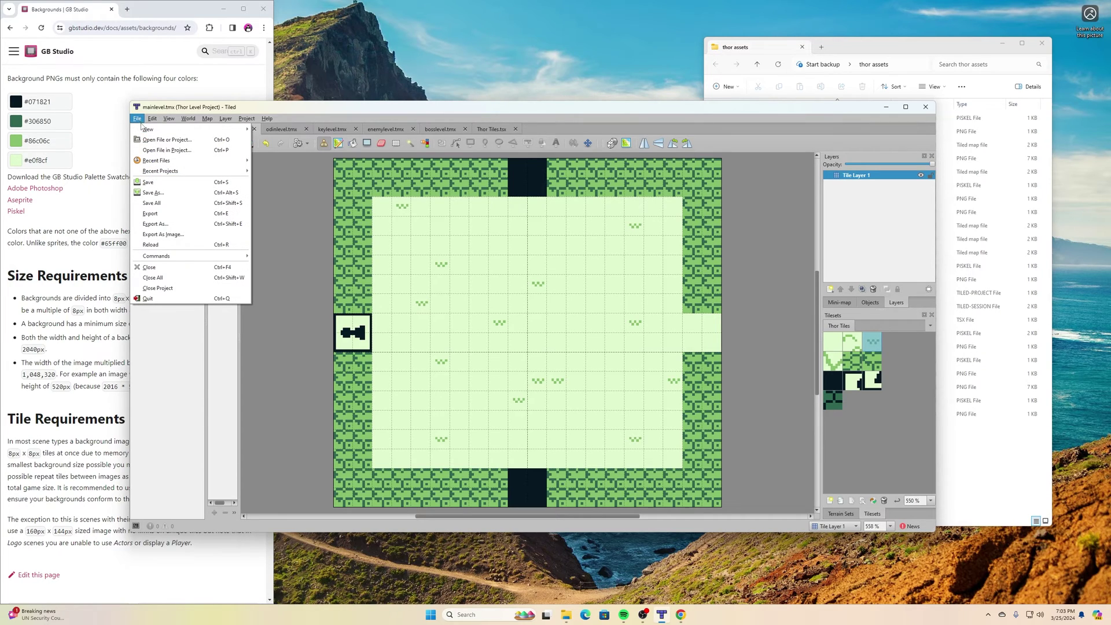
pyautogui.click(148, 182)
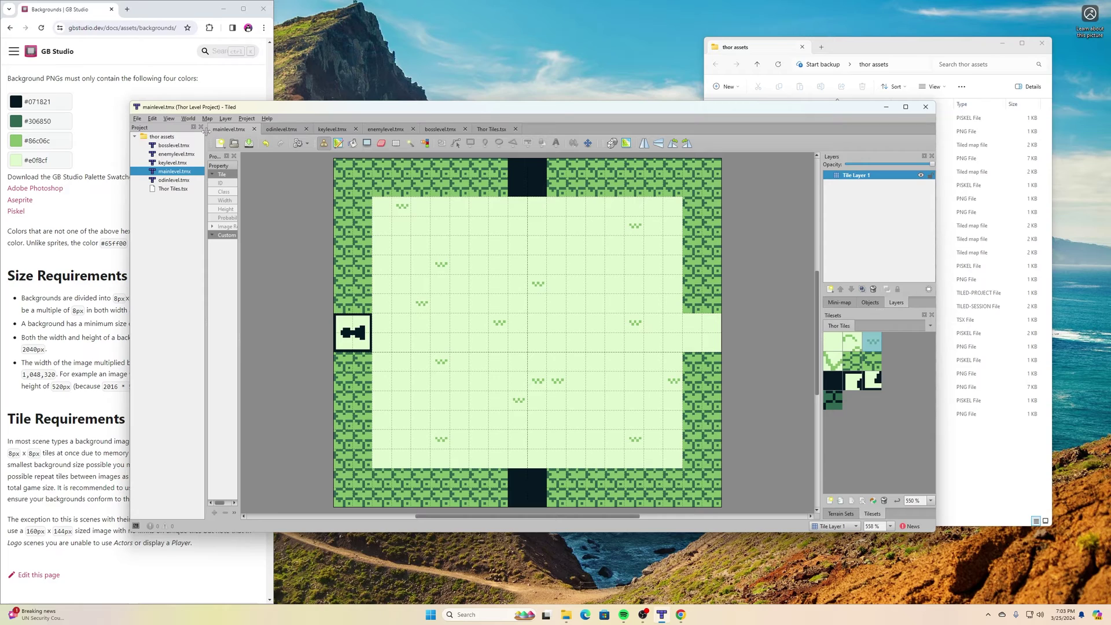
pyautogui.click(137, 118)
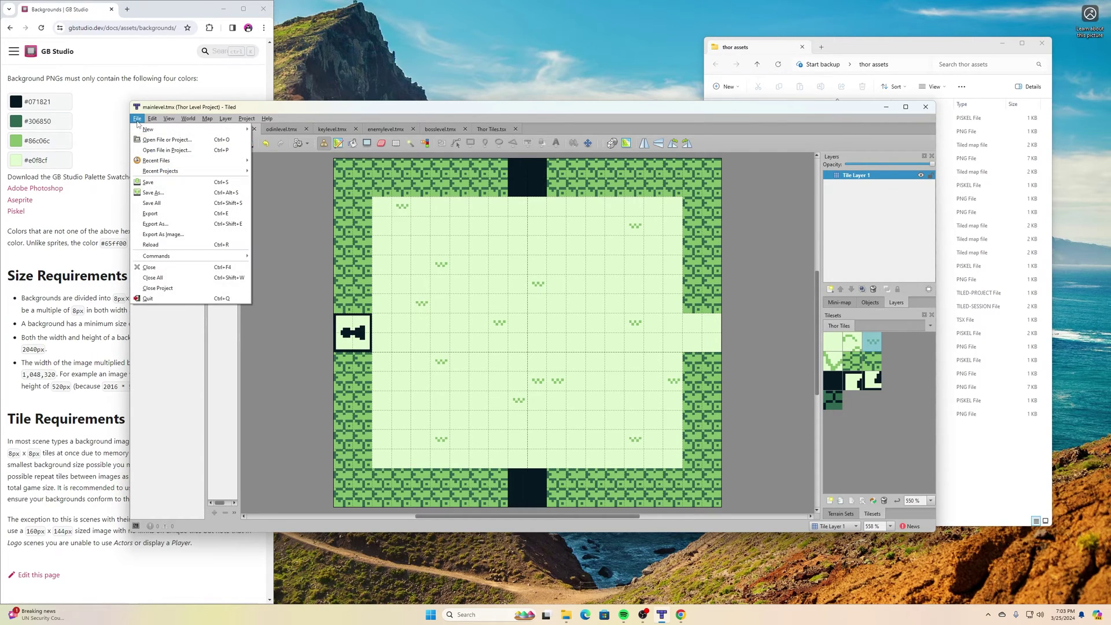
pyautogui.click(181, 235)
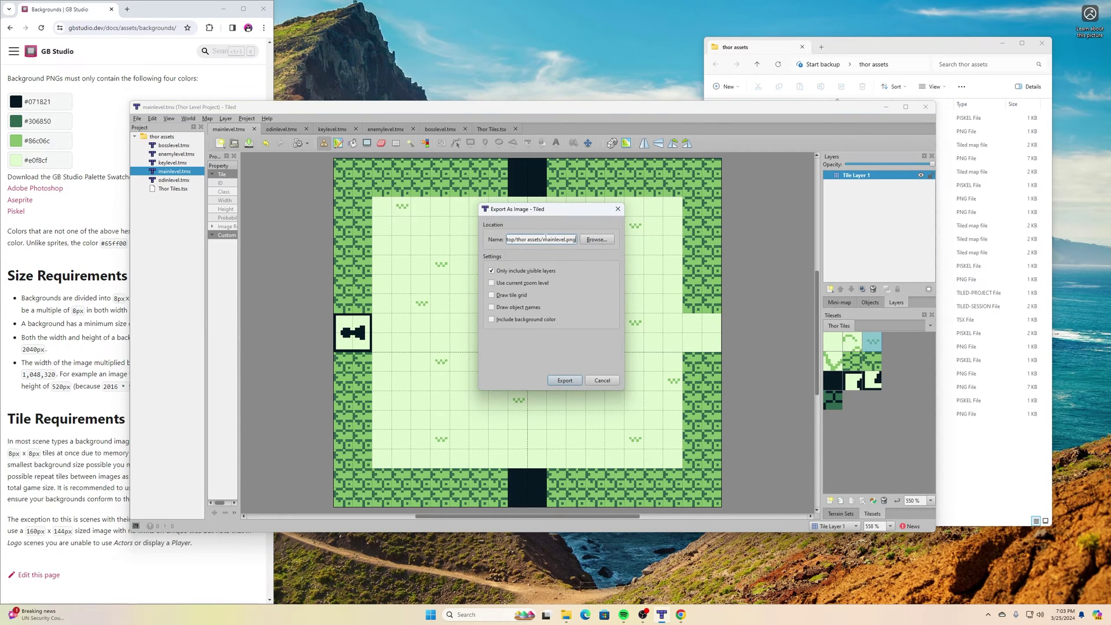
pyautogui.click(595, 240)
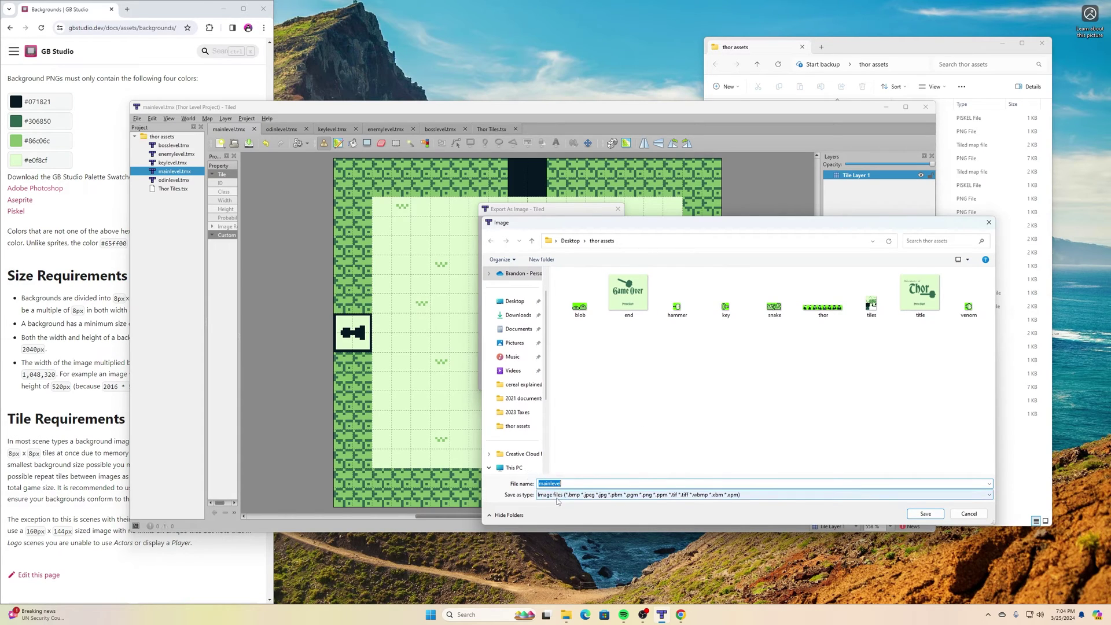
pyautogui.click(924, 514)
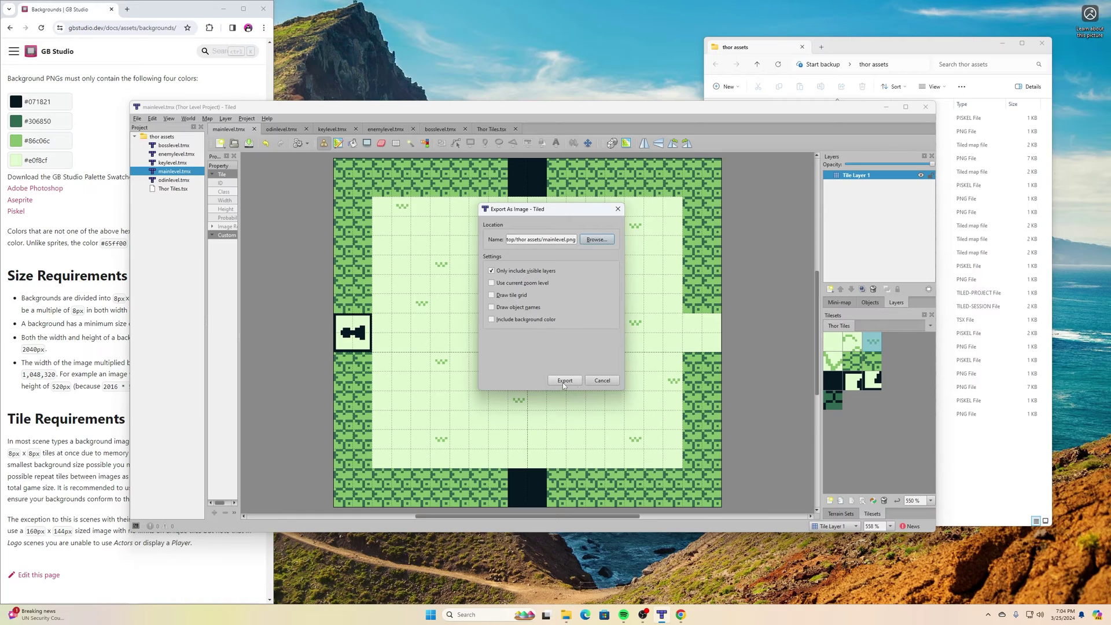
pyautogui.click(564, 381)
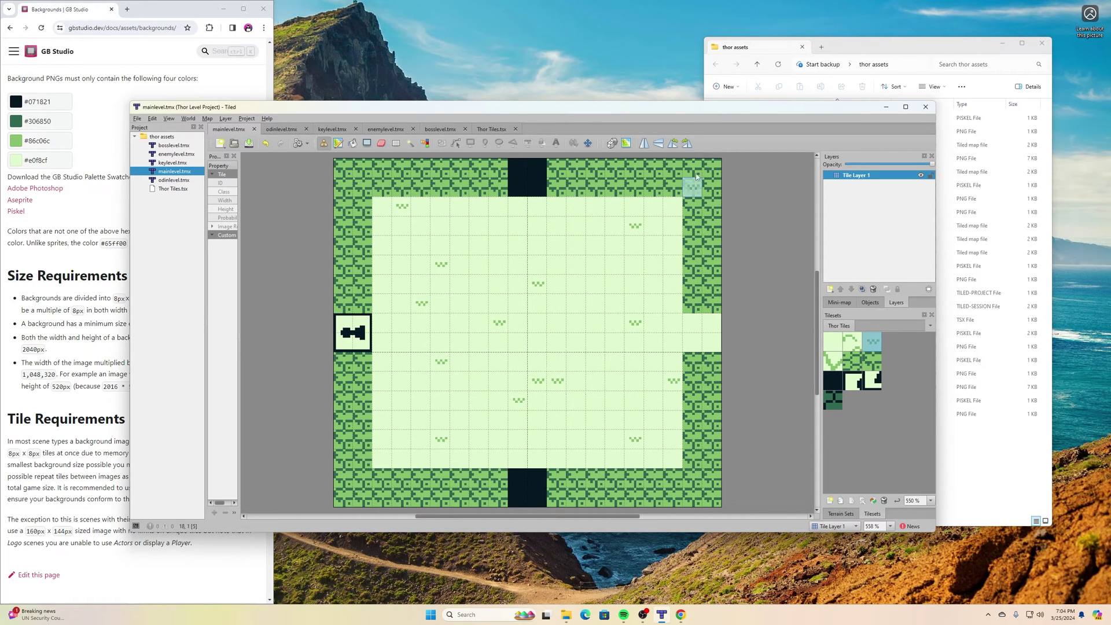
pyautogui.click(889, 47)
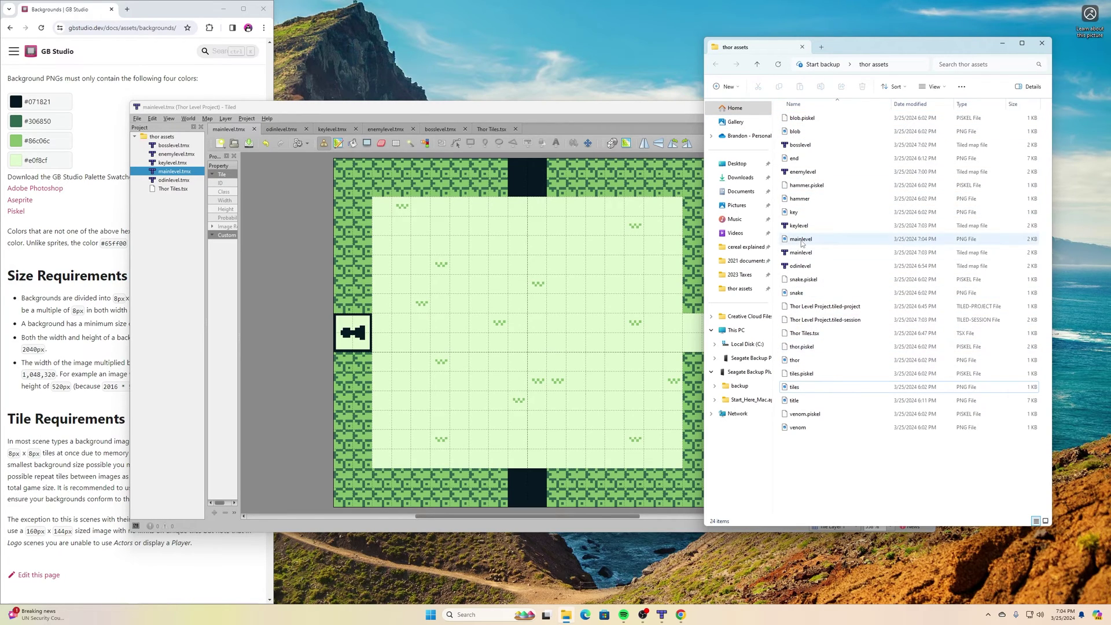
# - Export the Odin level map as a PNG image
pyautogui.click(275, 129)
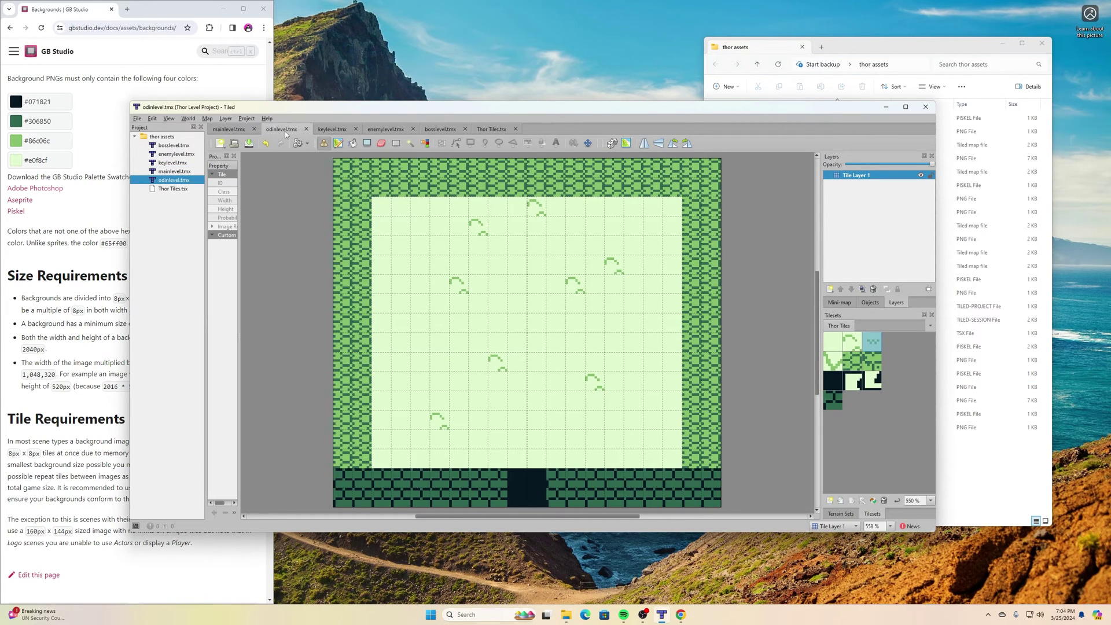
pyautogui.click(137, 119)
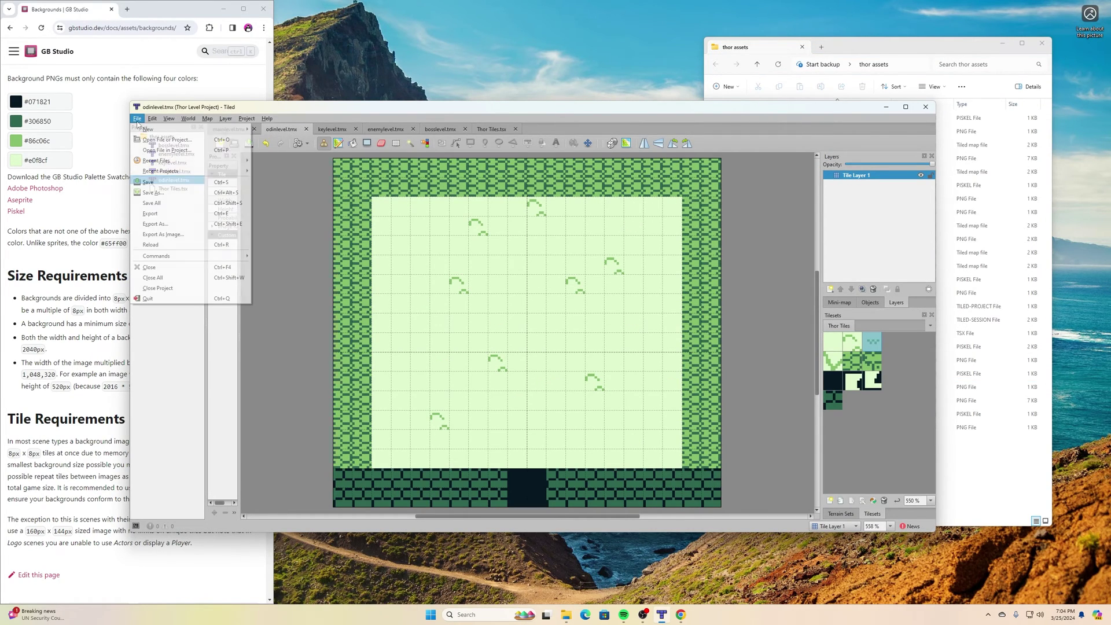
pyautogui.click(184, 233)
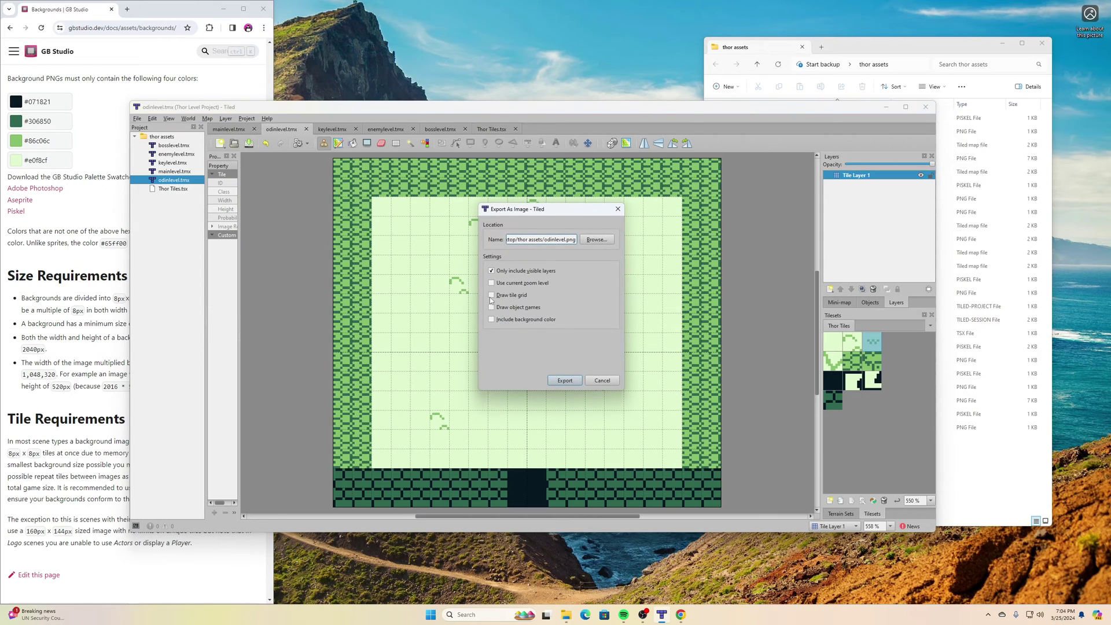
pyautogui.click(571, 382)
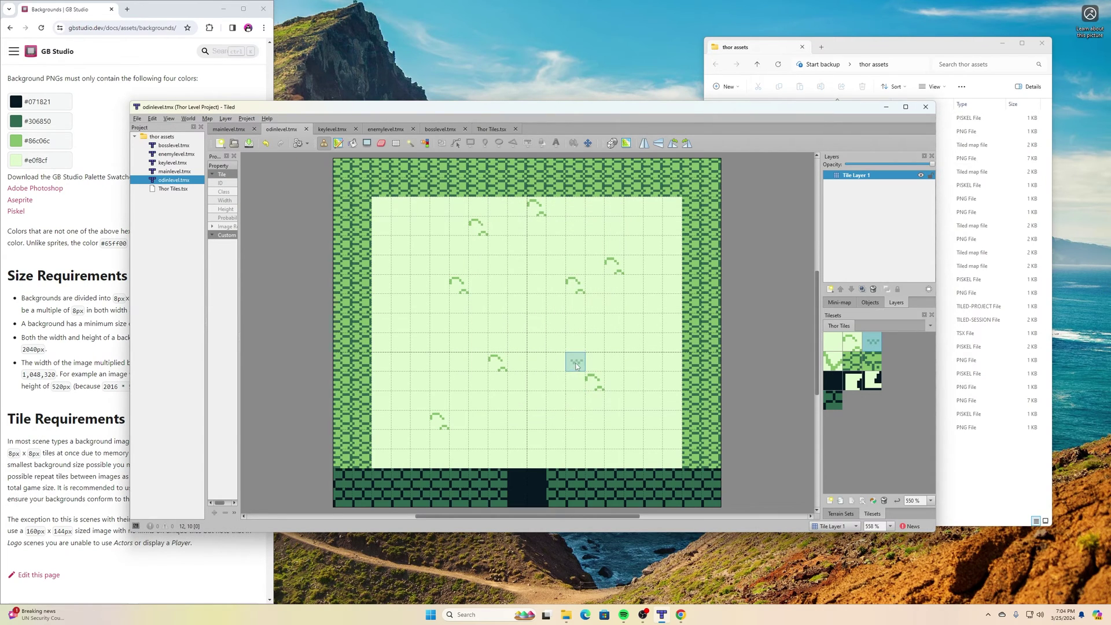
# - Export the key level map as a PNG image
pyautogui.click(332, 128)
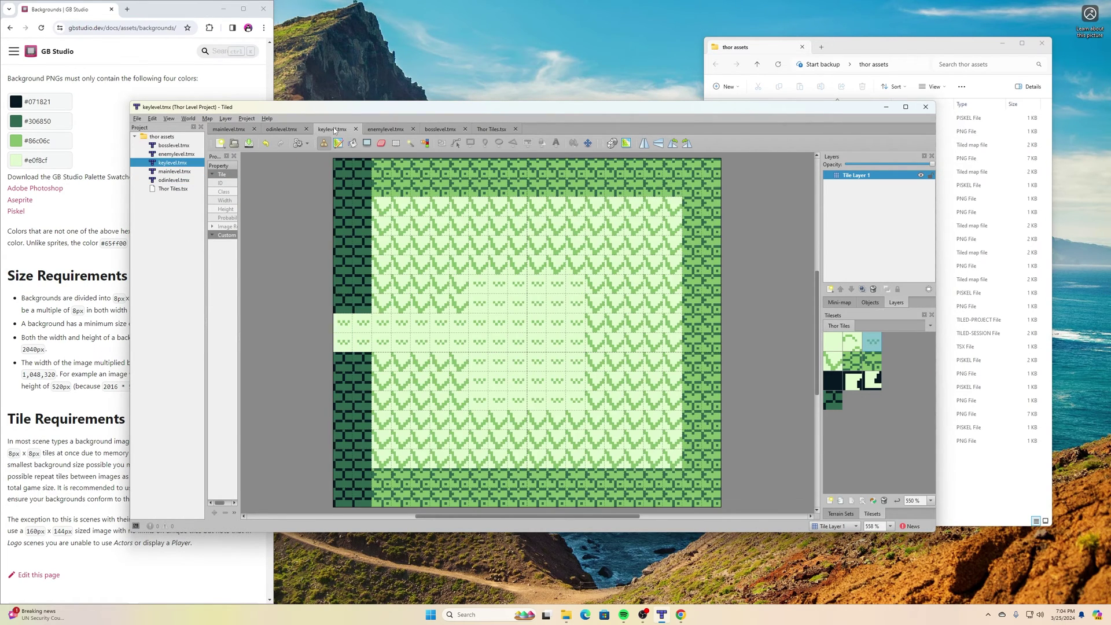
pyautogui.click(137, 118)
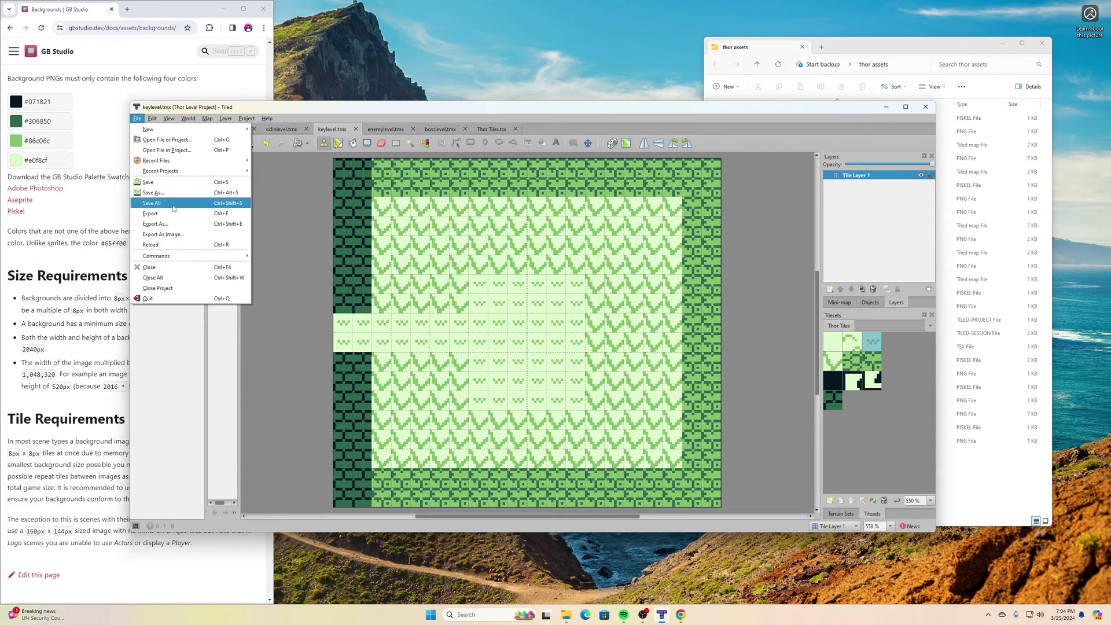
pyautogui.click(179, 233)
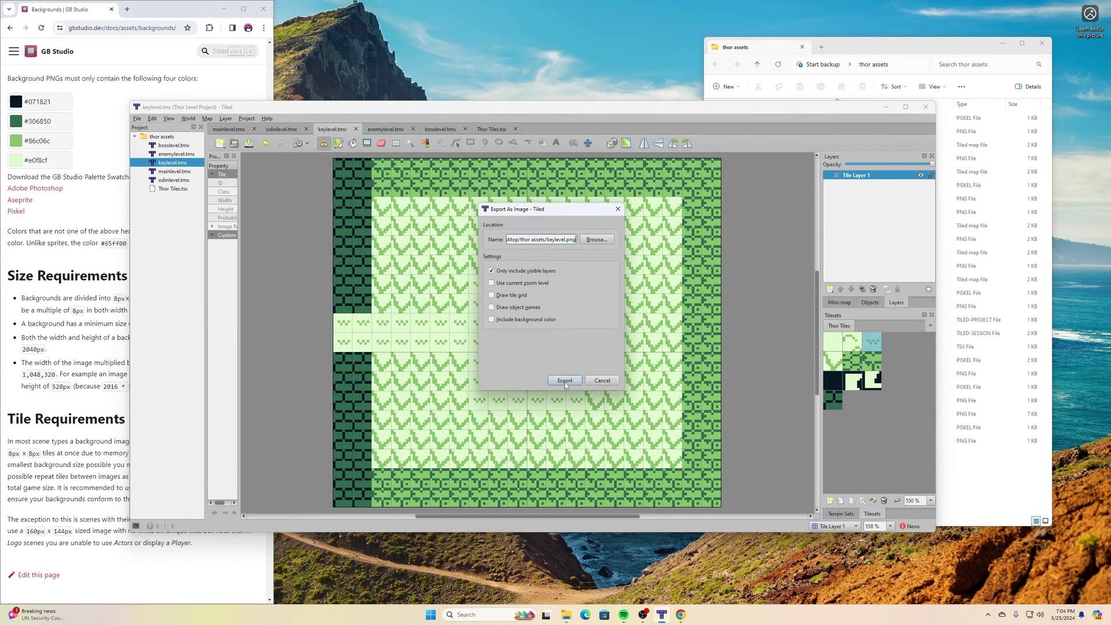
pyautogui.click(565, 381)
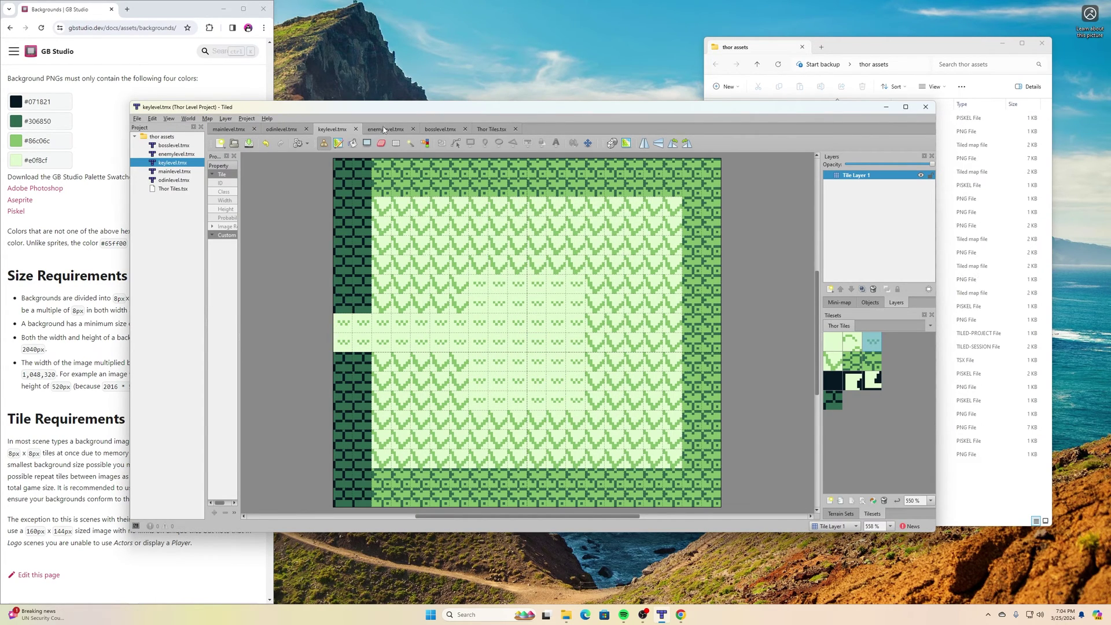
# - Export the enemy level map as a PNG image
pyautogui.click(384, 130)
pyautogui.click(137, 119)
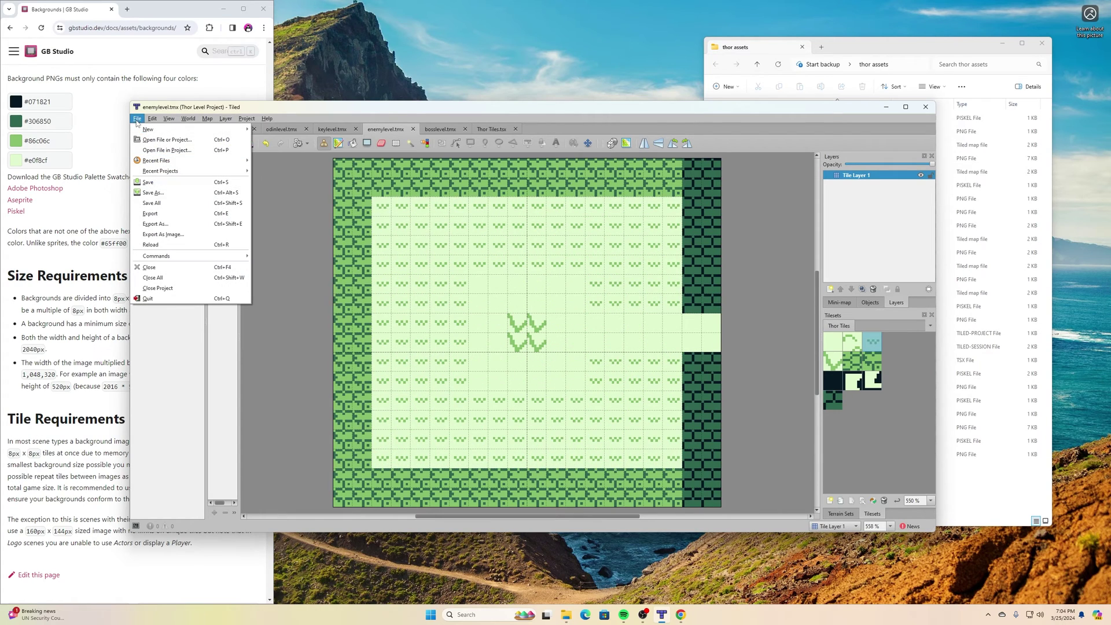
pyautogui.click(180, 233)
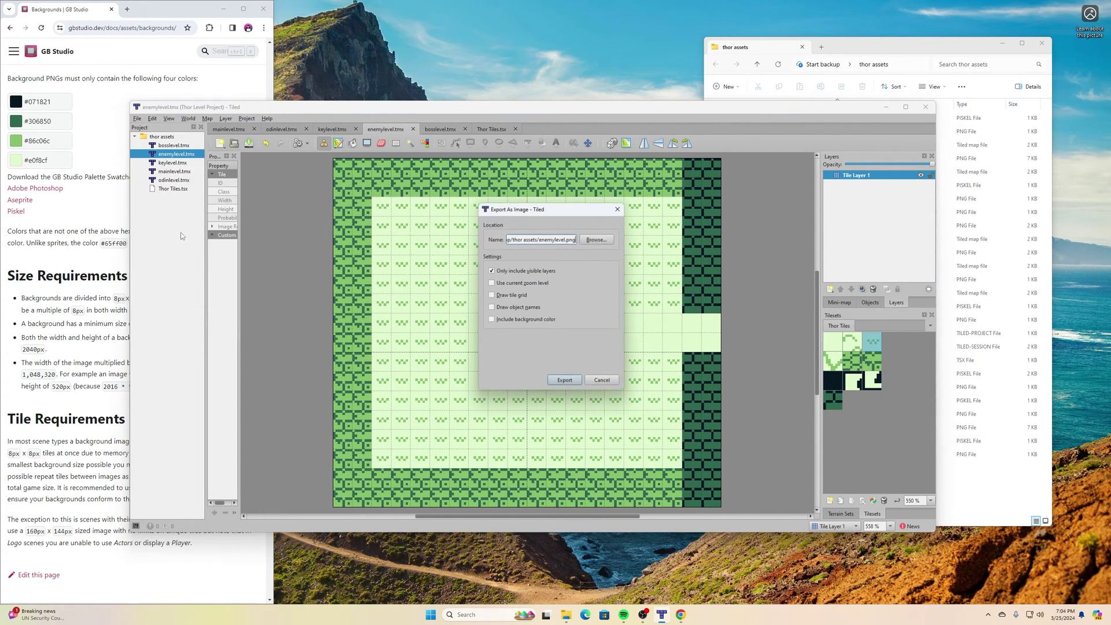
pyautogui.click(565, 380)
# - Export the boss level map as a PNG image
pyautogui.click(438, 130)
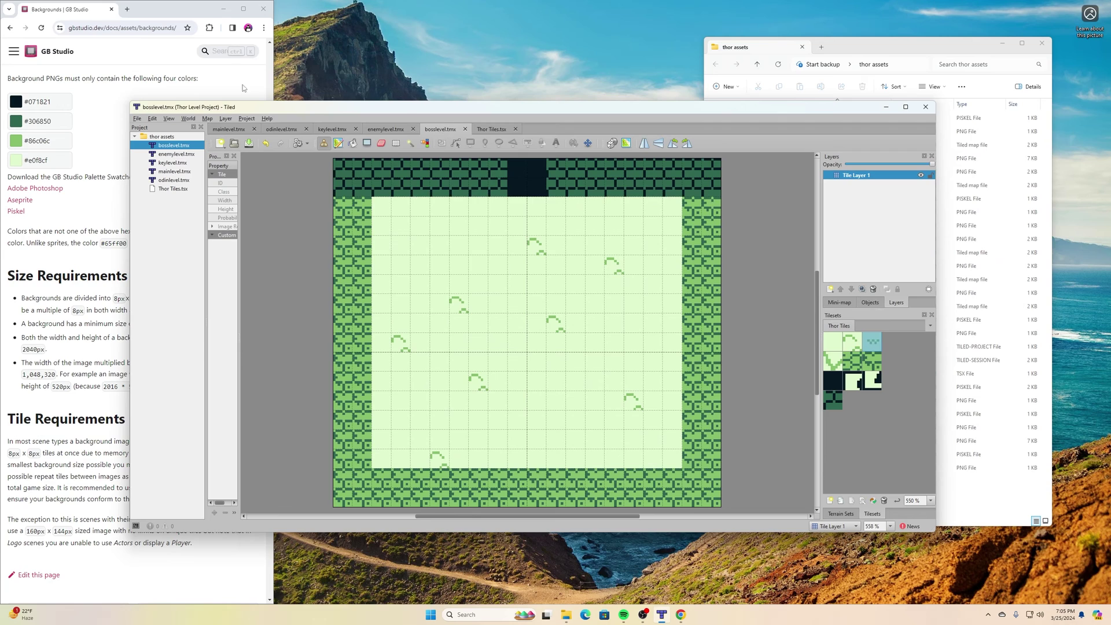
pyautogui.click(137, 119)
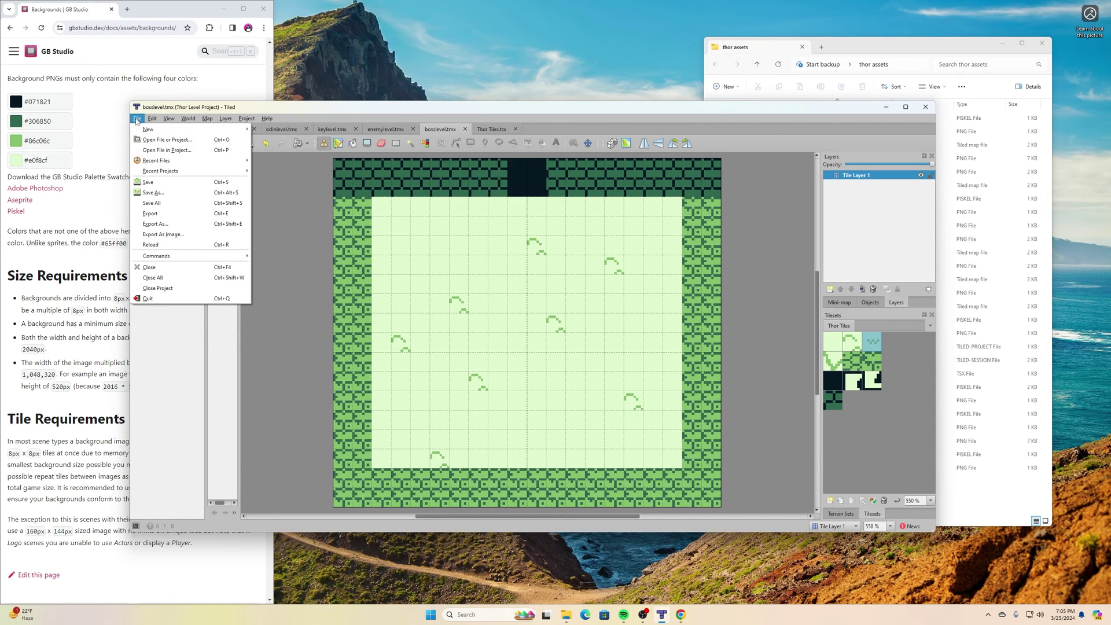
pyautogui.click(171, 234)
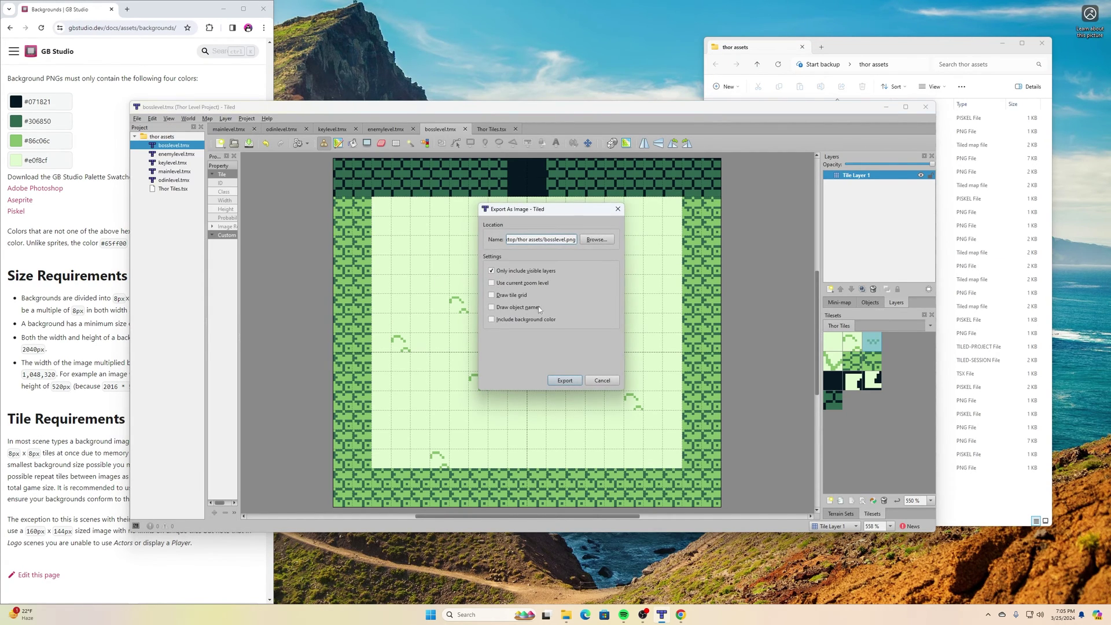
pyautogui.click(565, 381)
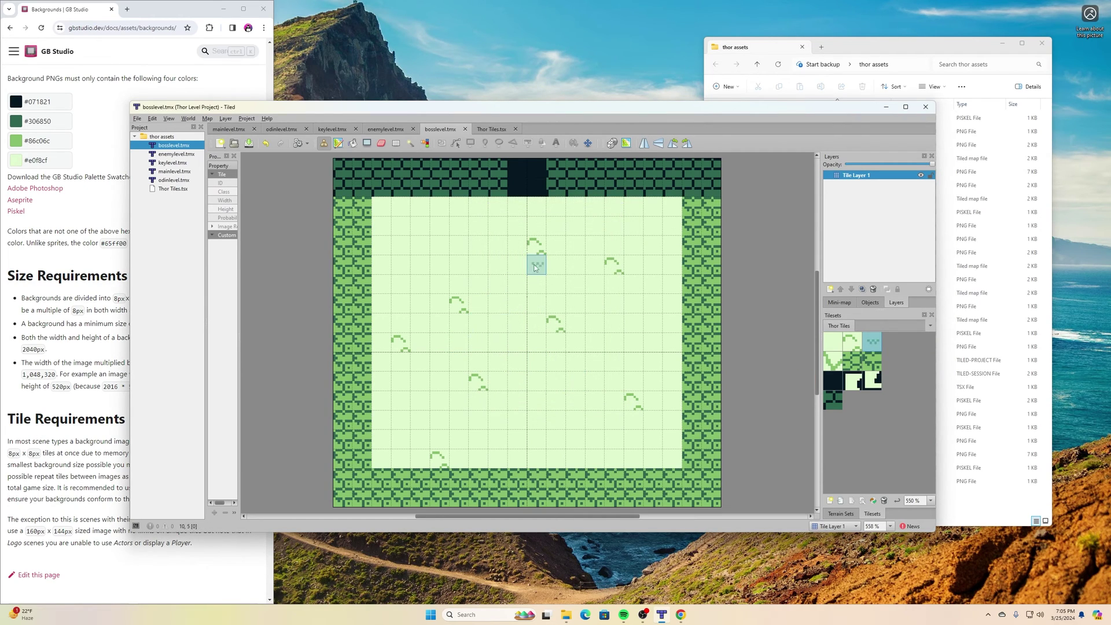